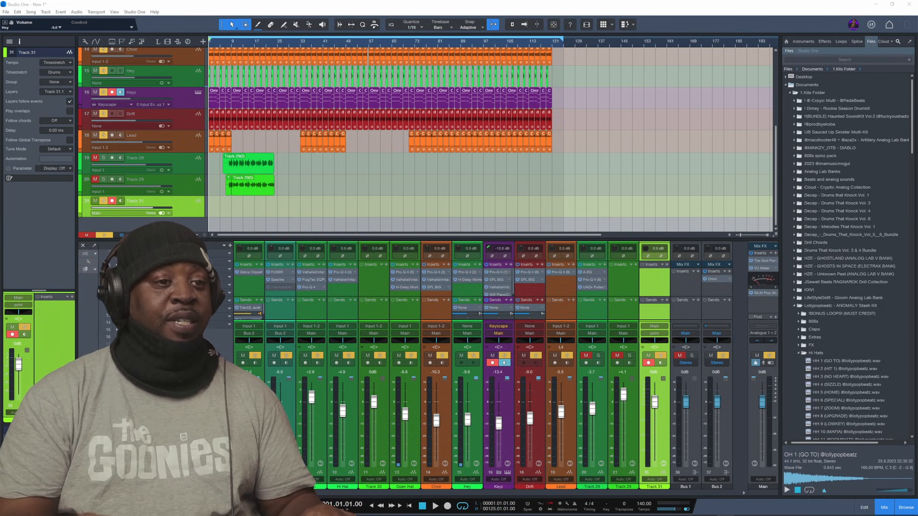
Play back the song twice to check its loudness in the Main channel's WLM Plus Stereo meter, and close the meter
click(763, 293)
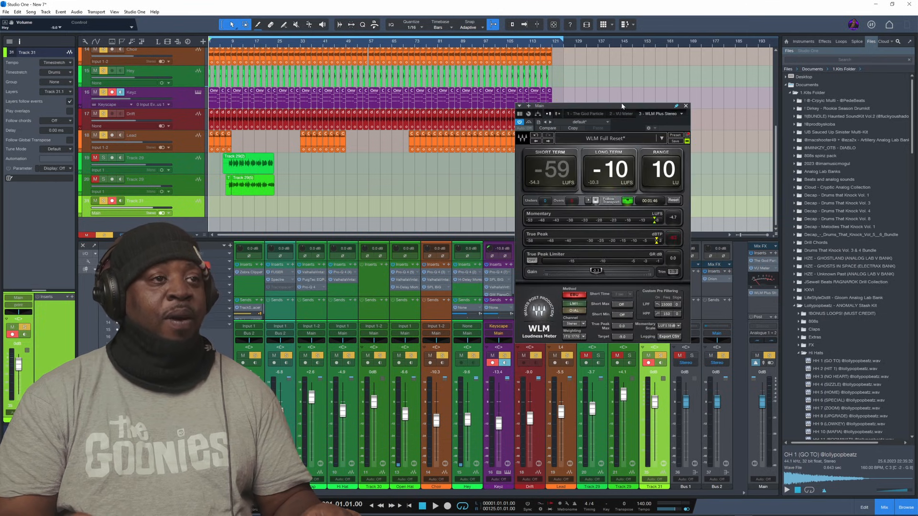
drag(622, 105, 588, 102)
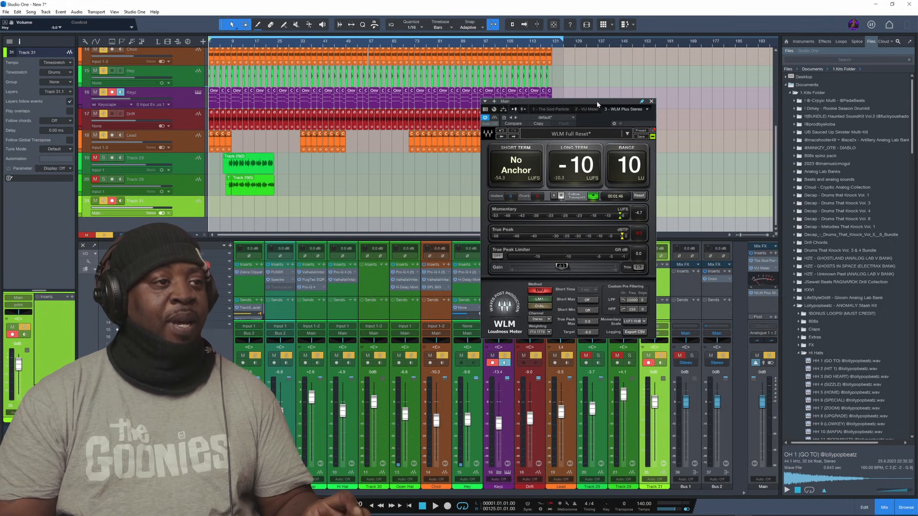
key(space)
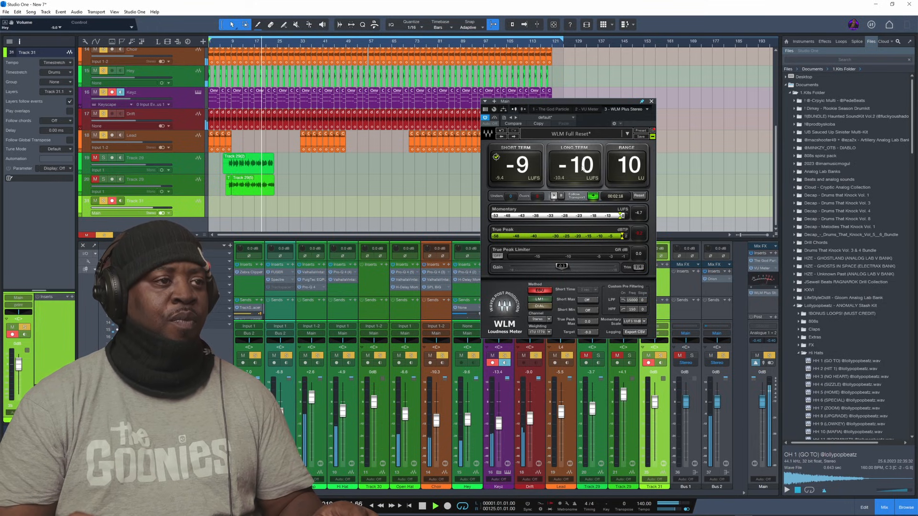
key(space)
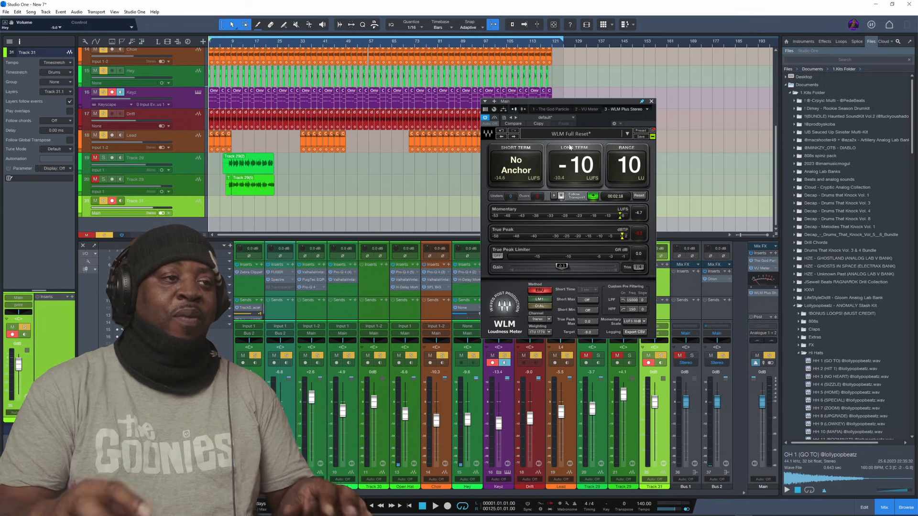
key(space)
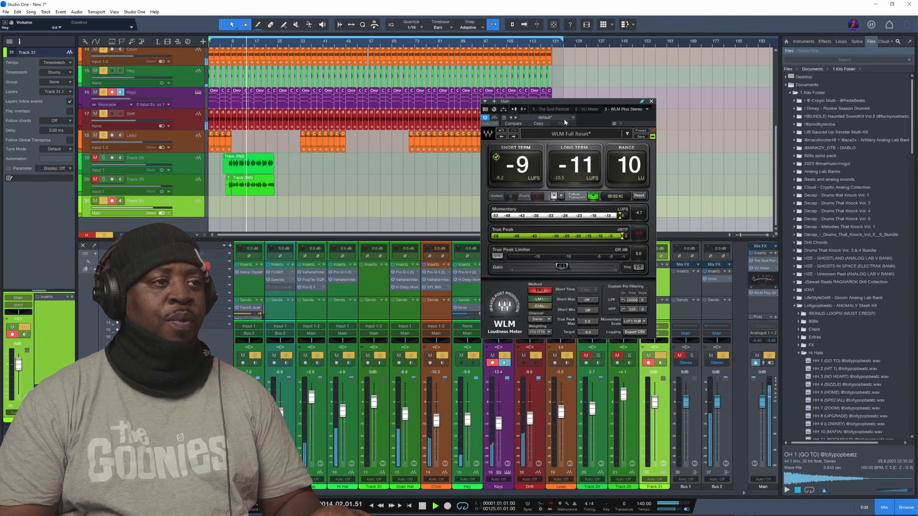
key(space)
click(651, 102)
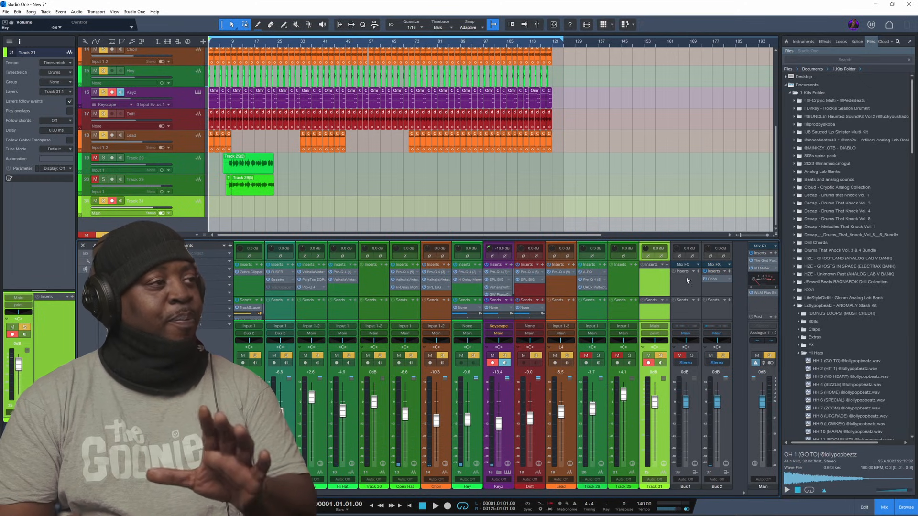
Examine the song's audio I/O setup, comparing the input and output assignments
click(30, 12)
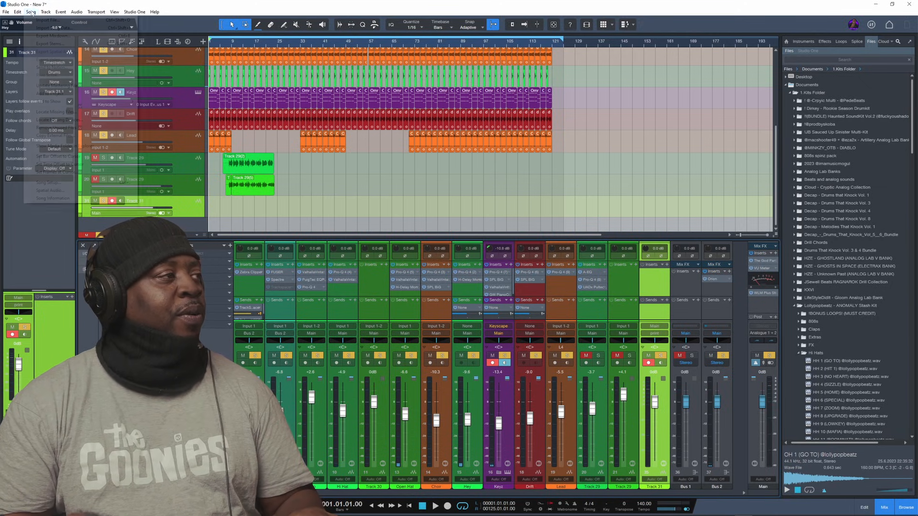
click(62, 181)
drag(444, 110, 515, 106)
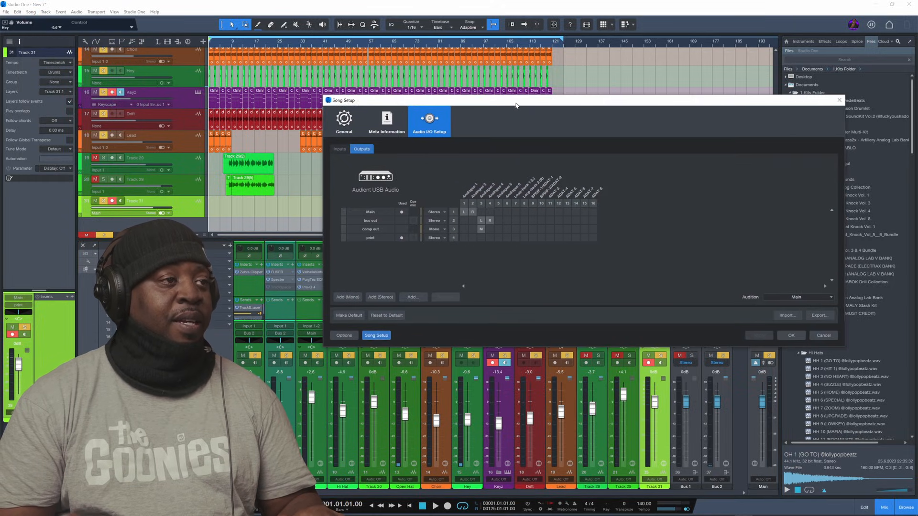
click(339, 150)
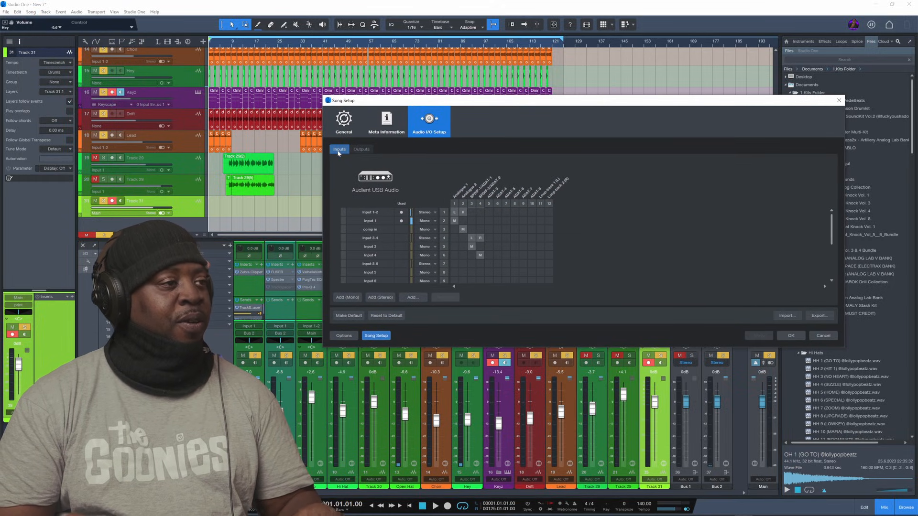
click(359, 150)
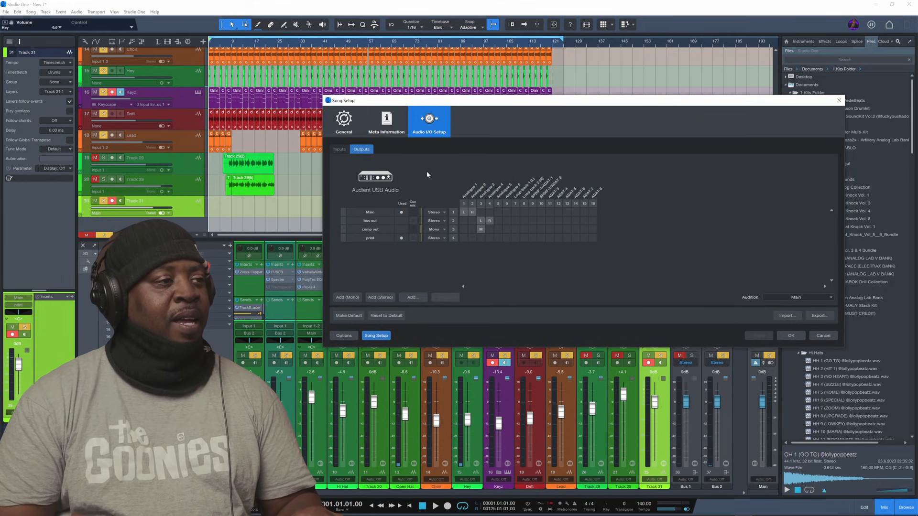
Add a stereo output to the song setup, remove it again and accept the setup
click(383, 297)
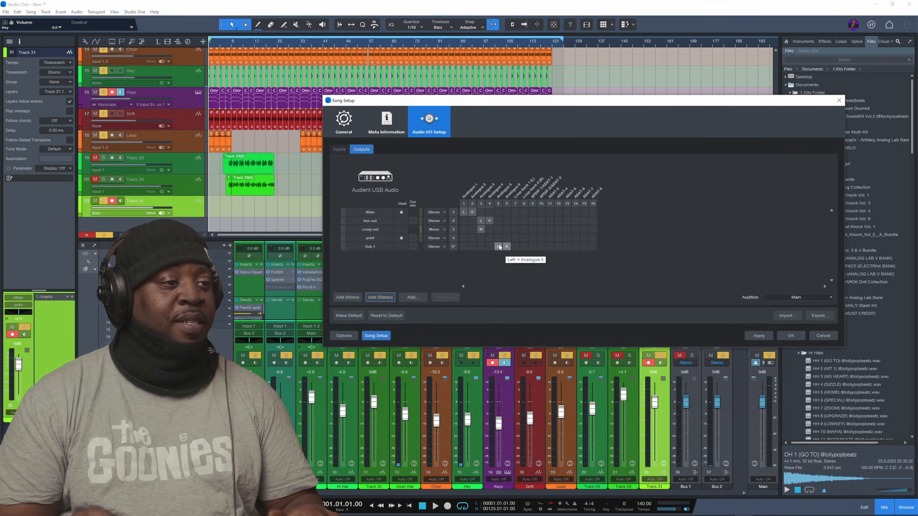
click(376, 247)
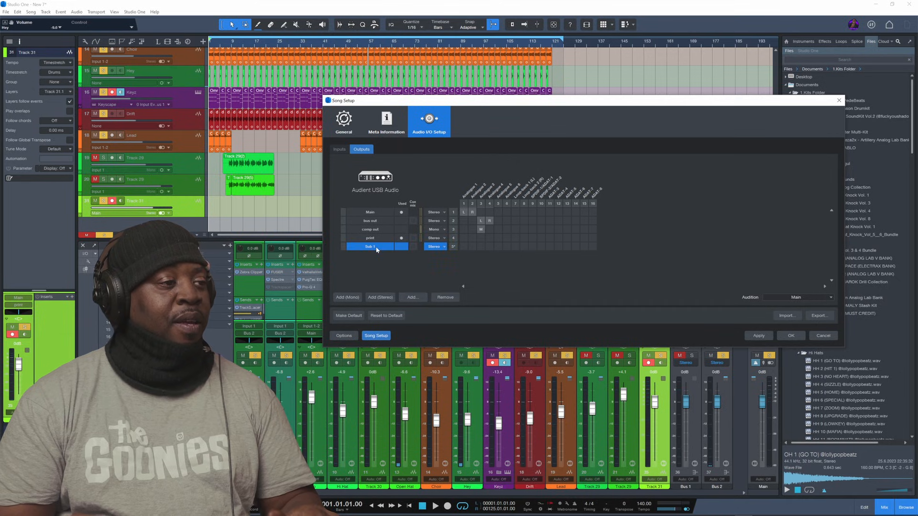
click(445, 298)
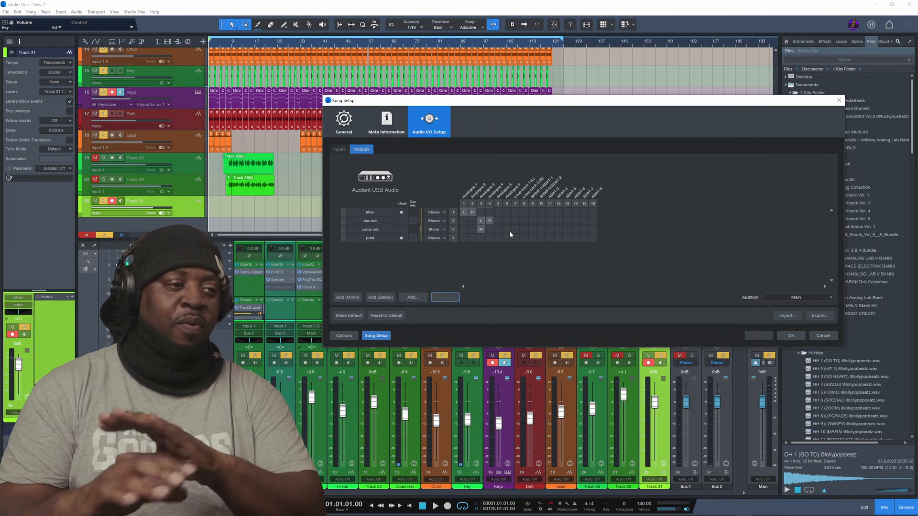
click(791, 337)
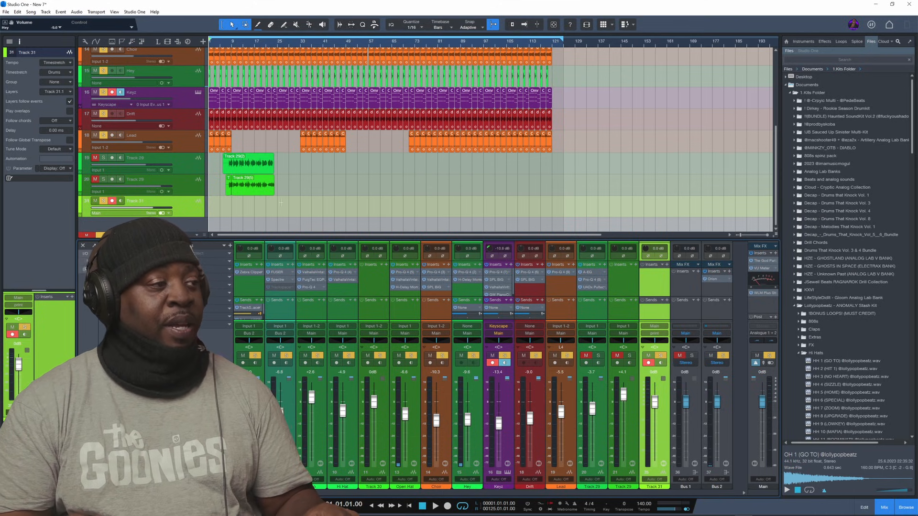
click(46, 12)
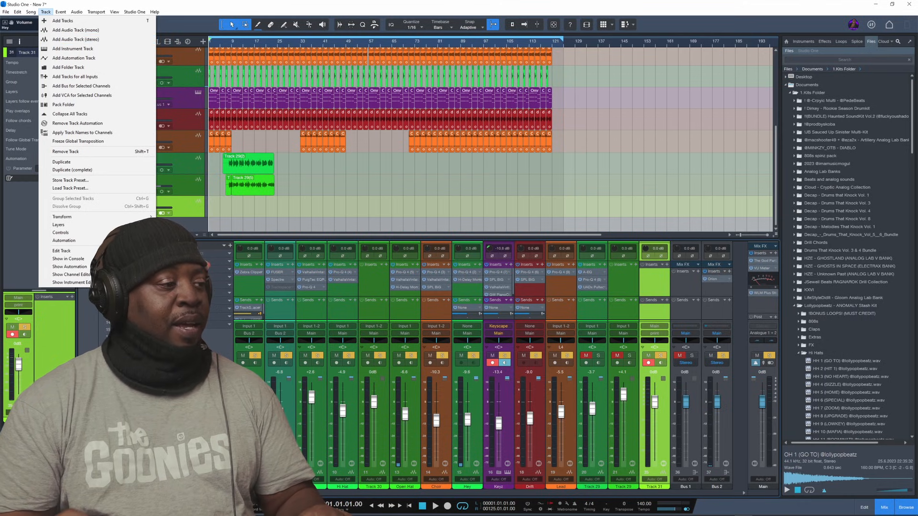
click(352, 348)
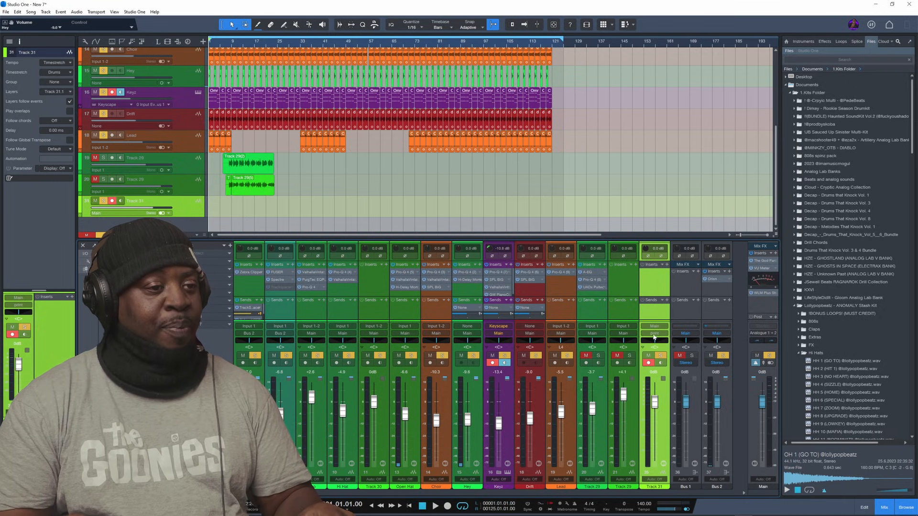
Route Track 31's output to print and look through its available input sources
click(19, 306)
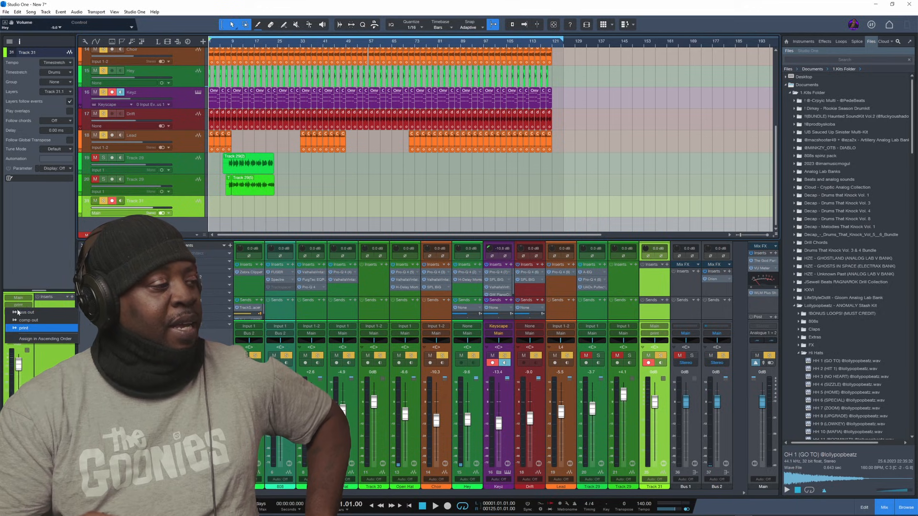
click(23, 328)
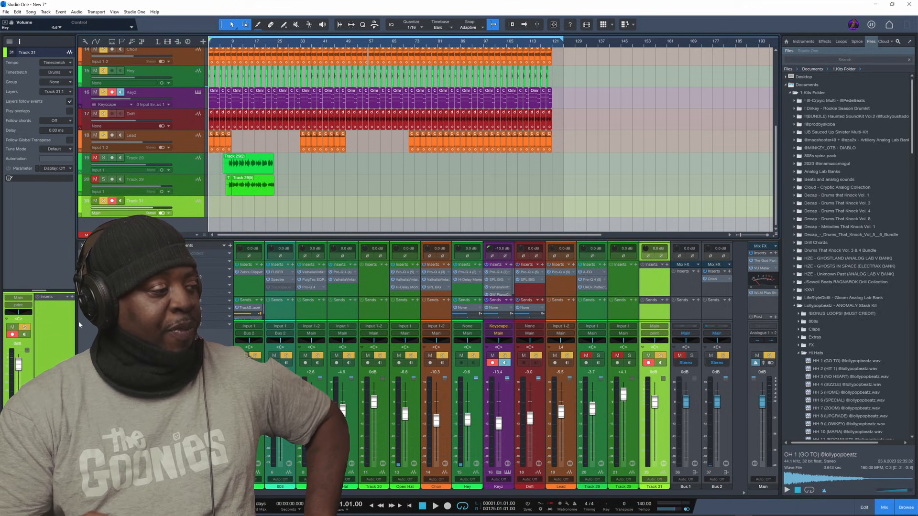
click(21, 301)
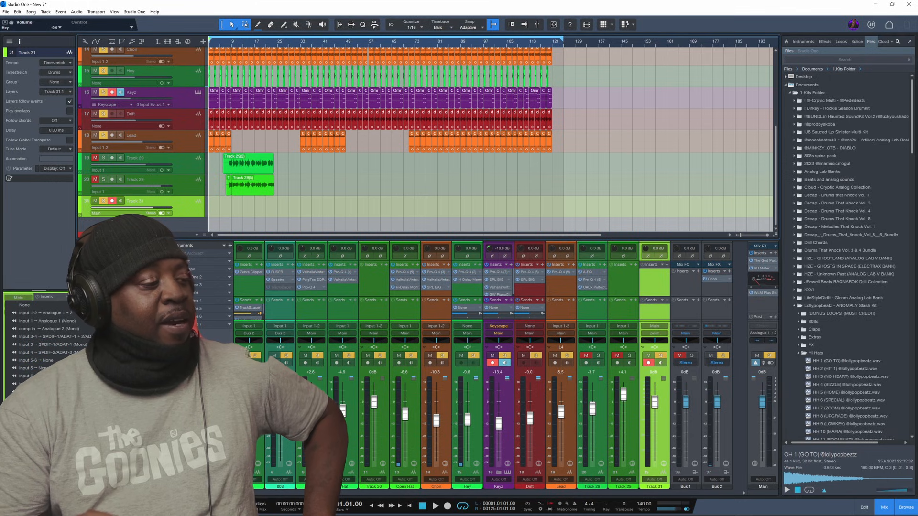
scroll(40, 340, down, 1)
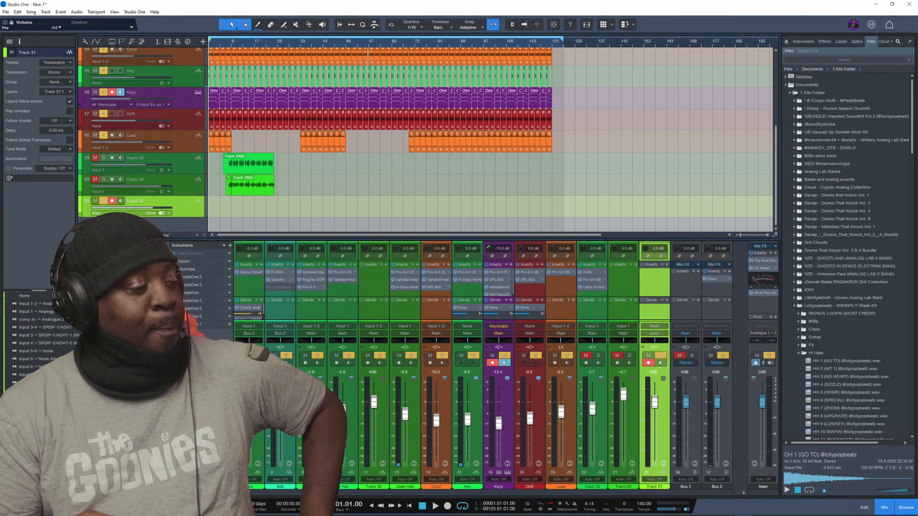
click(396, 375)
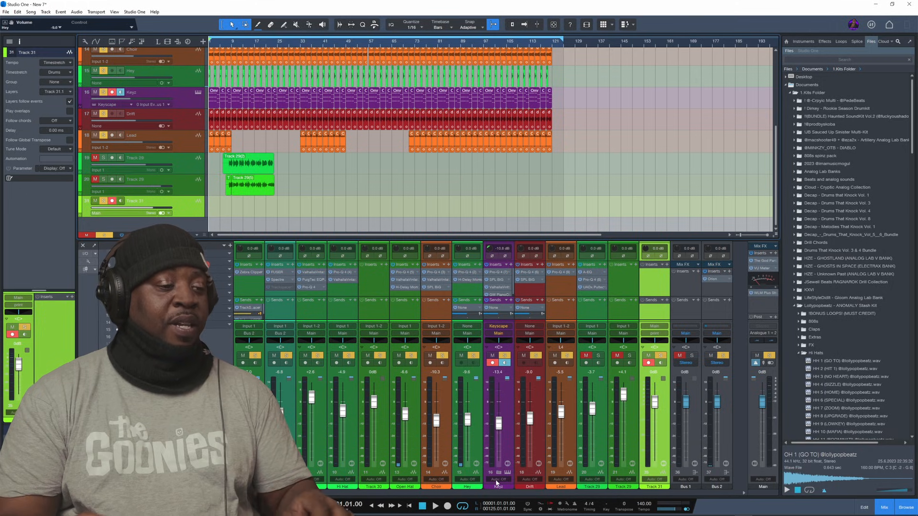
Start recording the main mix onto Track 31 and disarm recording on the Keyz track
click(660, 363)
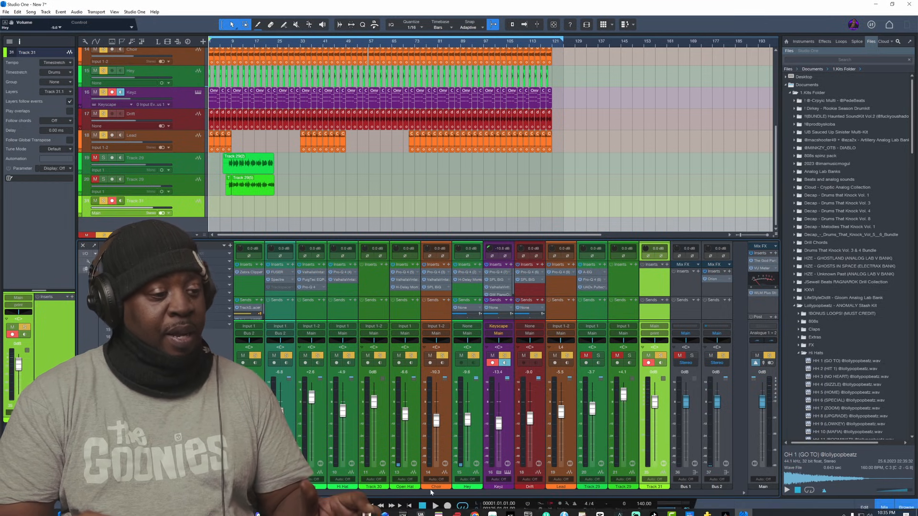
click(448, 507)
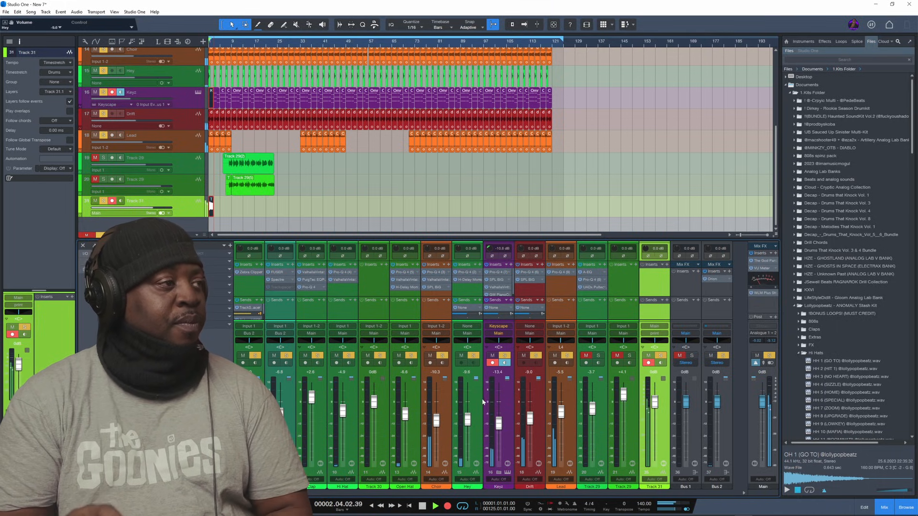
click(111, 92)
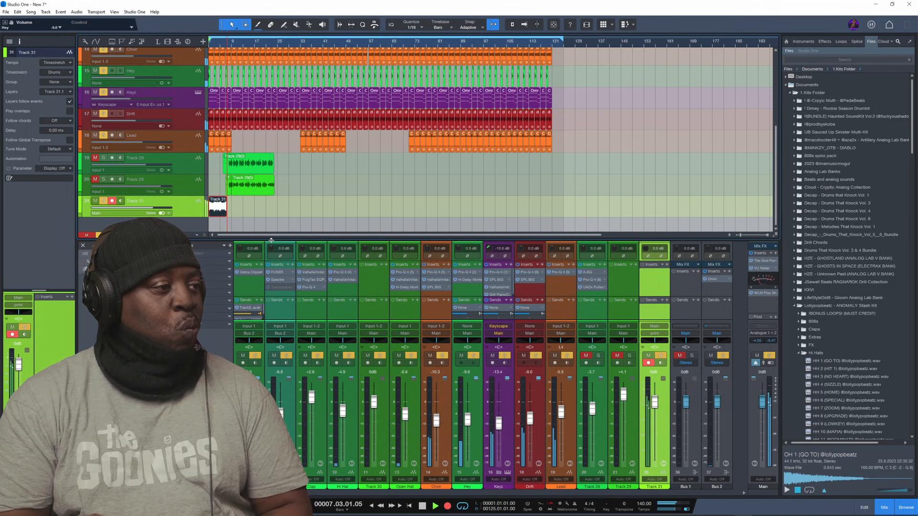
Enlarge the arrangement area and Track 31's height, and fit the timeline to follow the waveform being recorded
drag(270, 240, 270, 284)
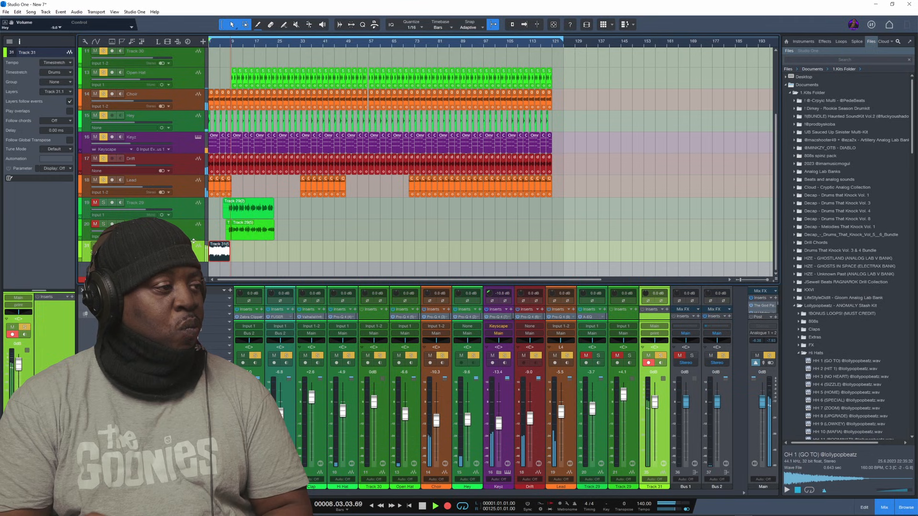
drag(193, 241, 197, 276)
scroll(270, 247, down, 1)
scroll(233, 243, down, 1)
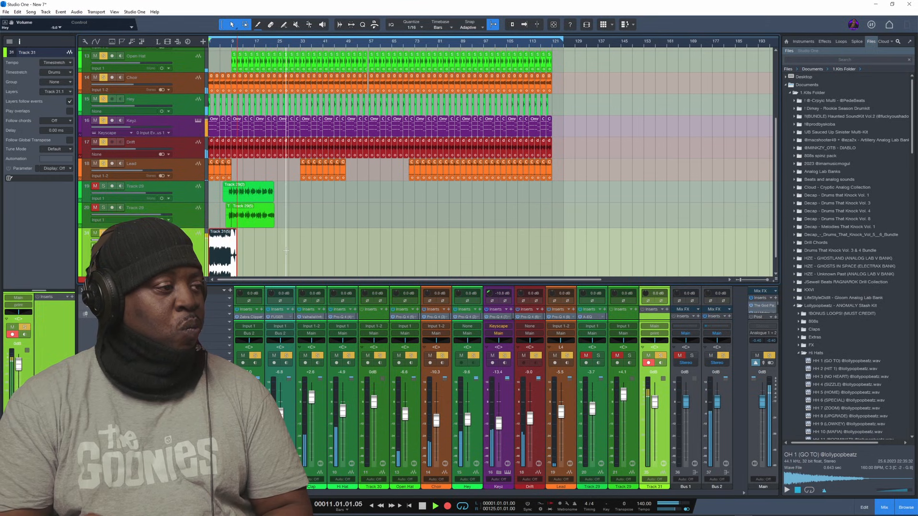
scroll(233, 244, down, 1)
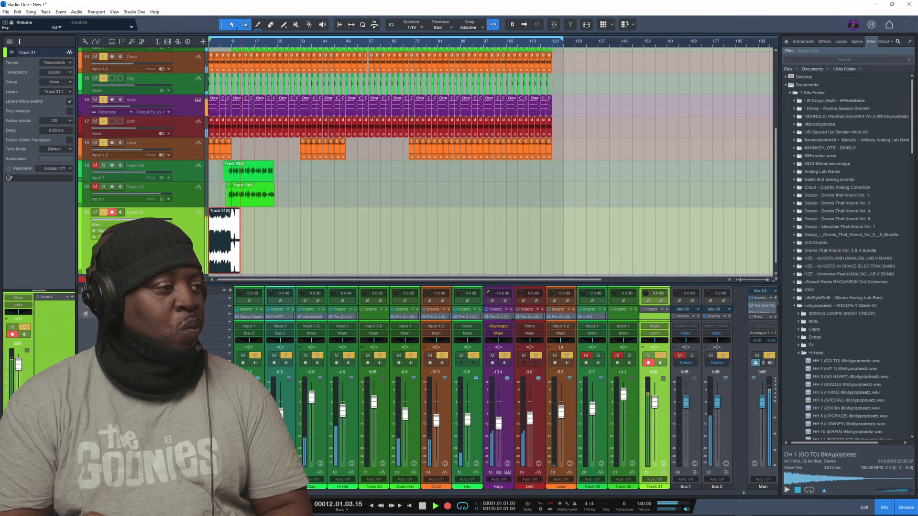
scroll(233, 243, down, 1)
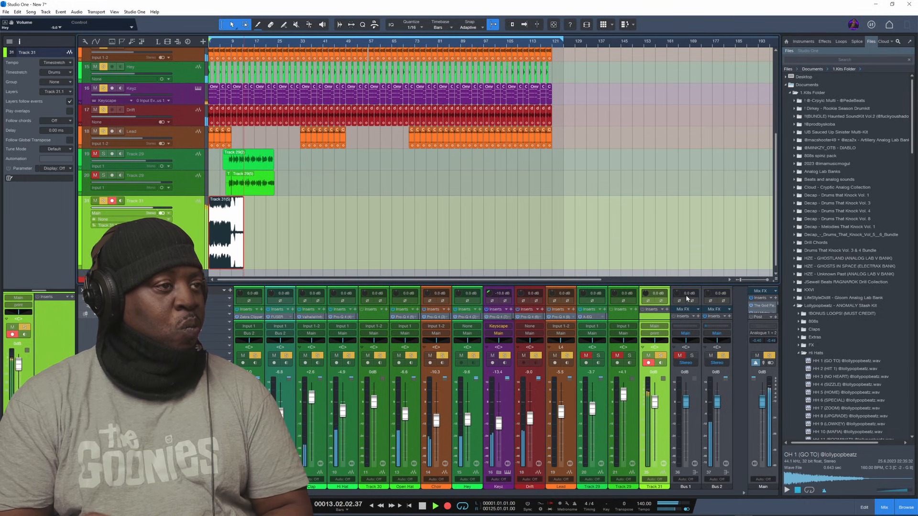
drag(739, 280, 741, 280)
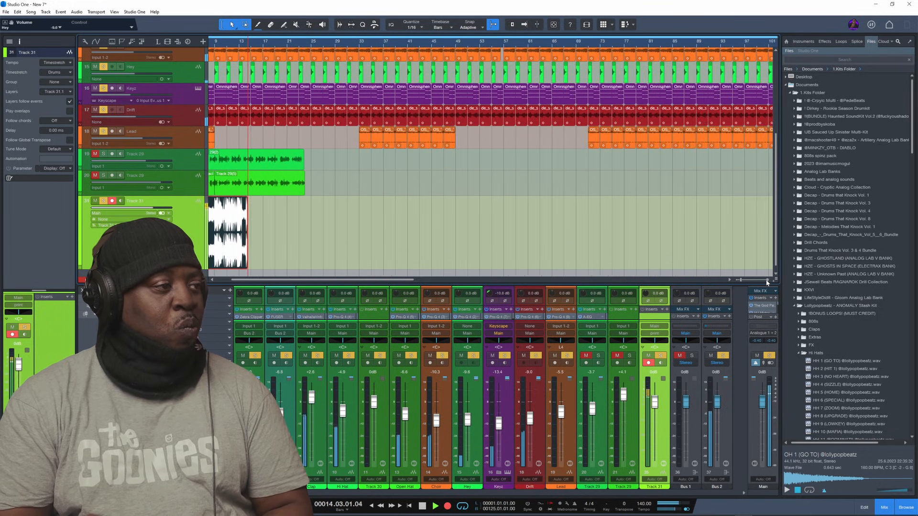
drag(400, 281, 349, 288)
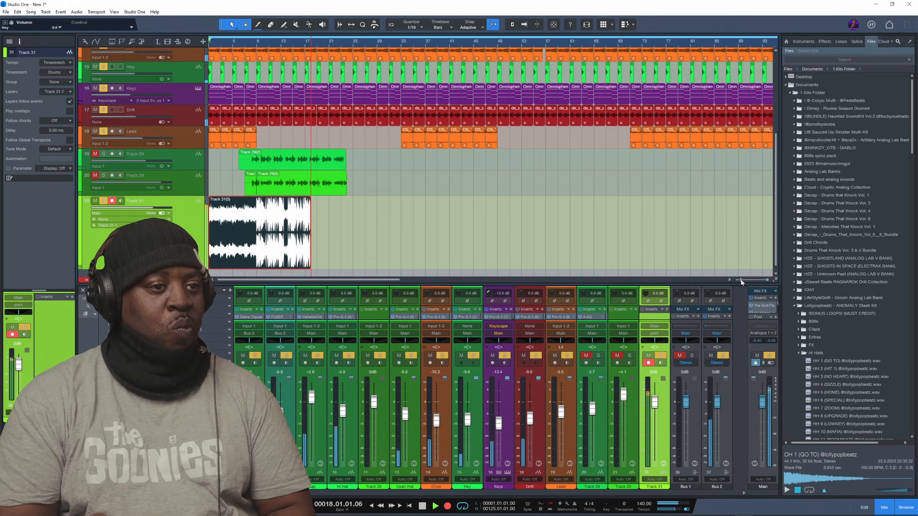
drag(742, 280, 741, 282)
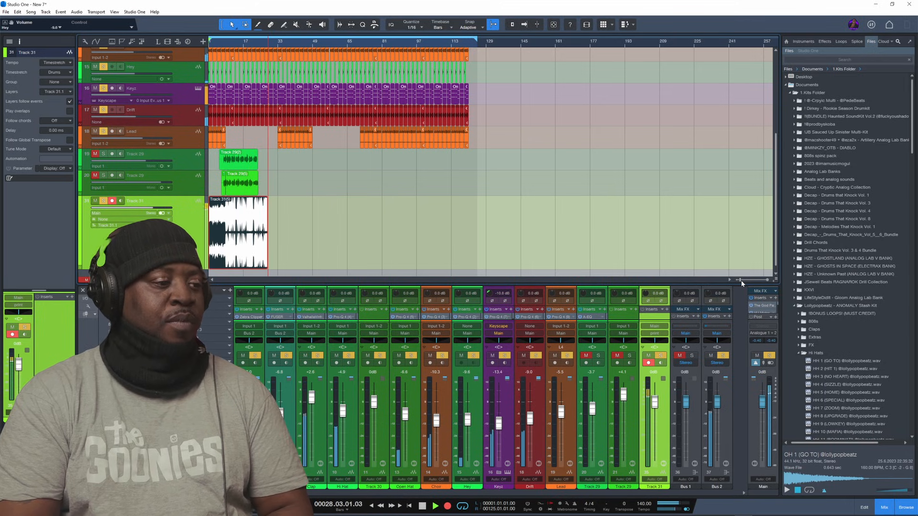
Stop the recording and add a fade-out to the end of the recorded clip on Track 31
click(423, 506)
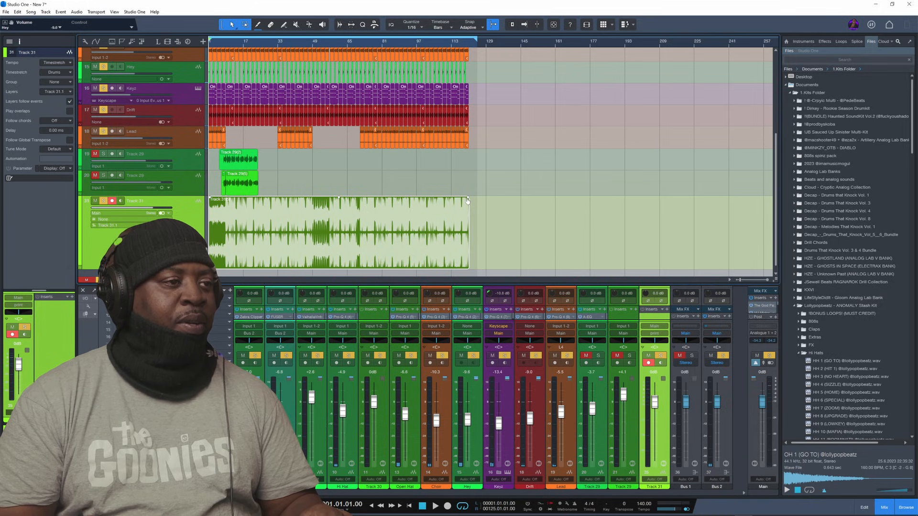
drag(468, 199, 435, 215)
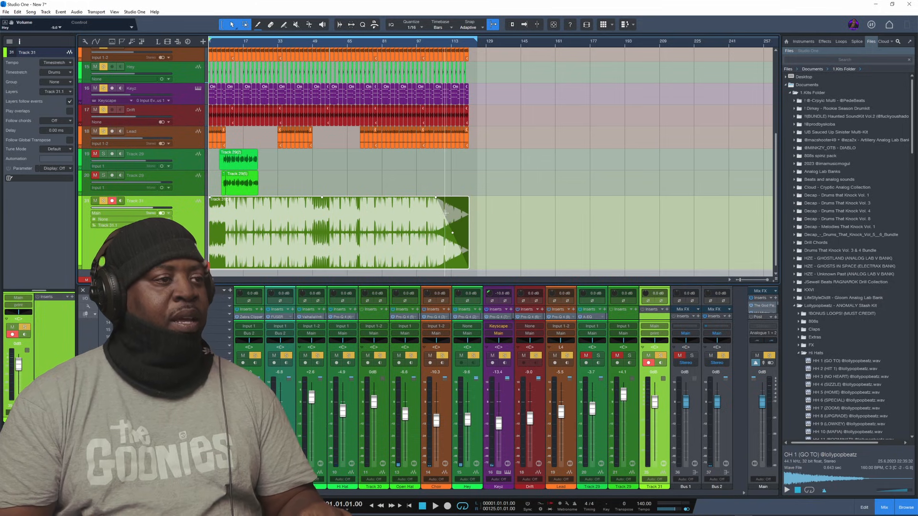
Start a mixdown export of the song and browse to the Desktop for its save location
click(6, 12)
mouse_move(19, 13)
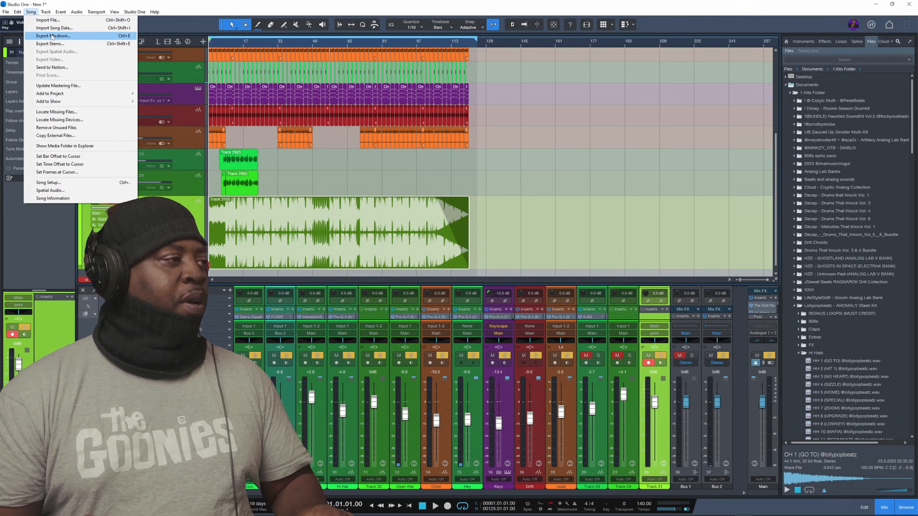
click(53, 37)
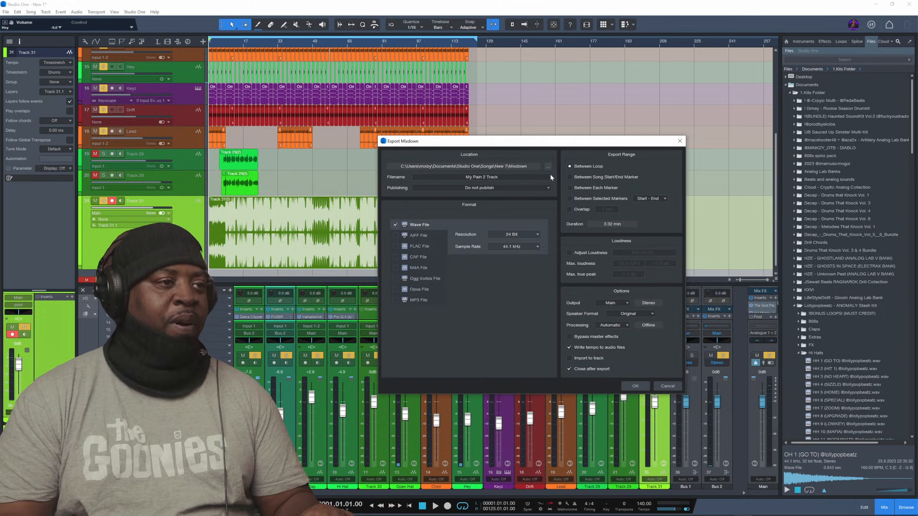
click(547, 166)
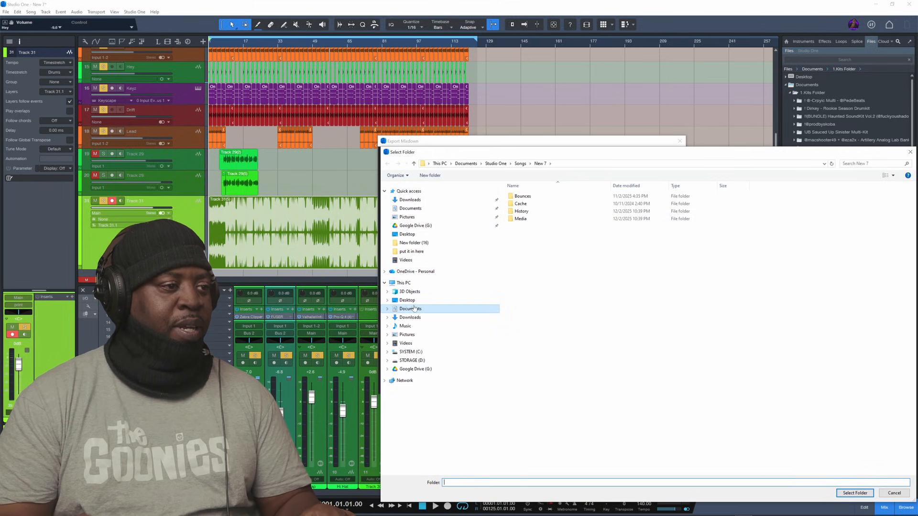
click(410, 301)
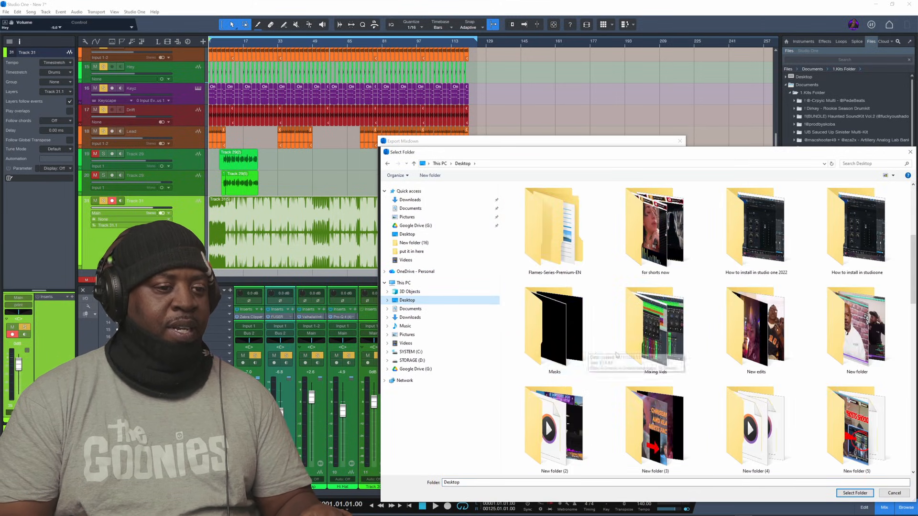
Create a folder named "2 track" on the Desktop and choose it as the export location
scroll(629, 363, down, 2)
right_click(736, 416)
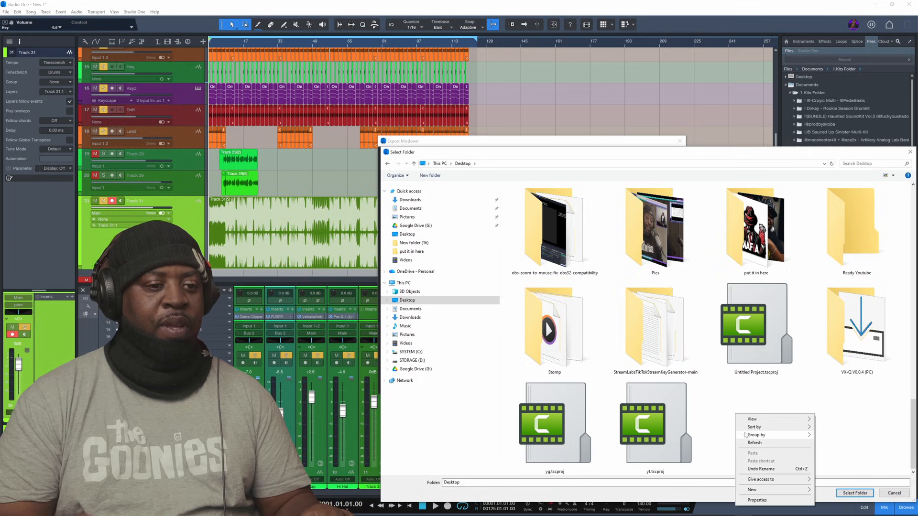
mouse_move(758, 489)
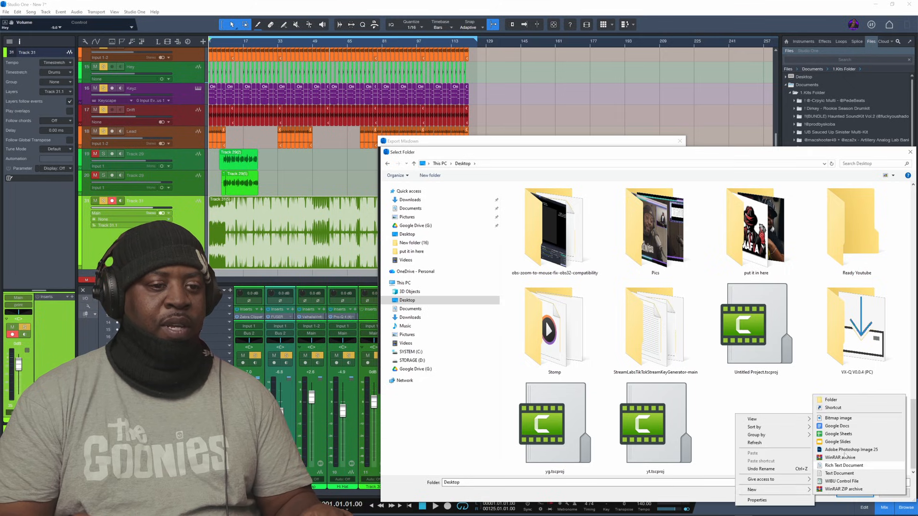
click(849, 402)
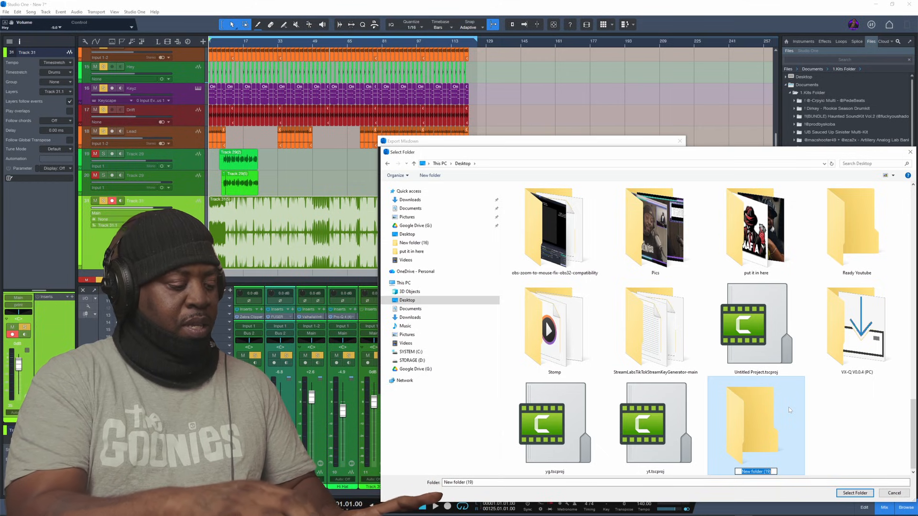
text(2 track)
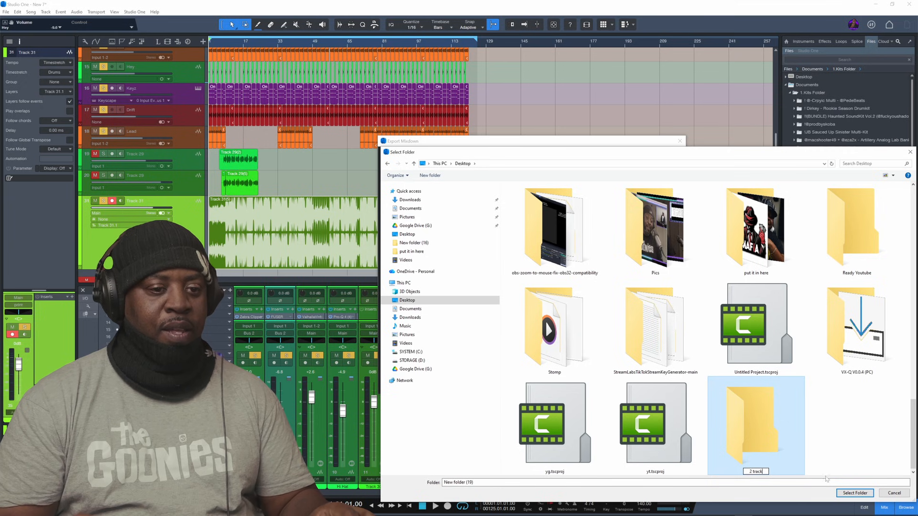
key(Return)
click(855, 493)
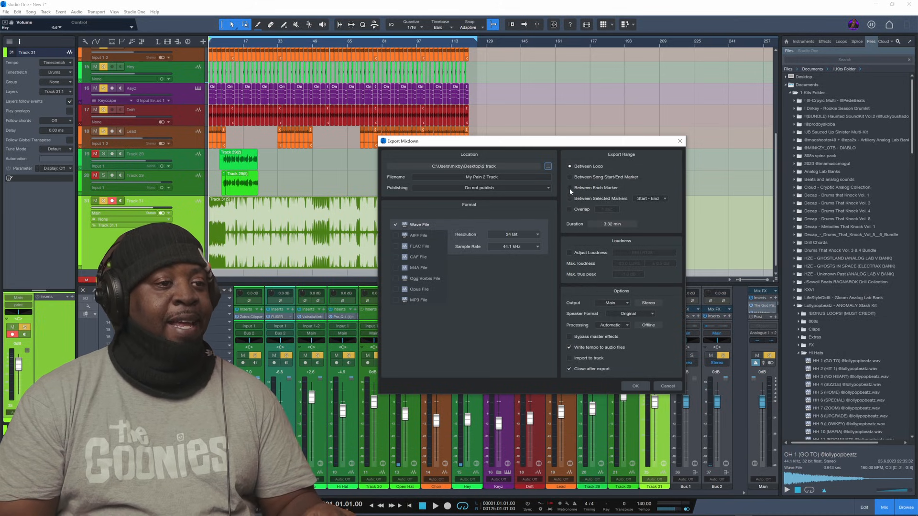
Export the mixdown from the print output with the Original speaker format, and minimize the folder window showing the exported file
click(624, 302)
click(584, 293)
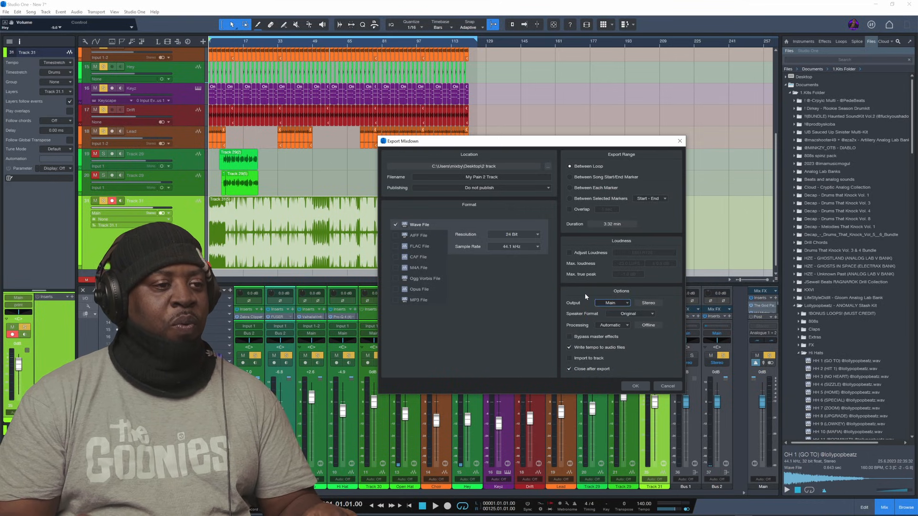
click(625, 303)
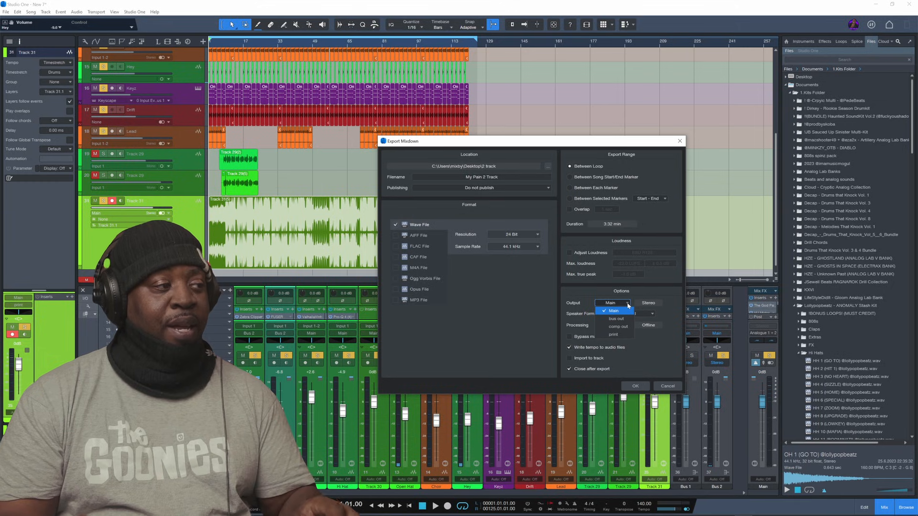
click(614, 335)
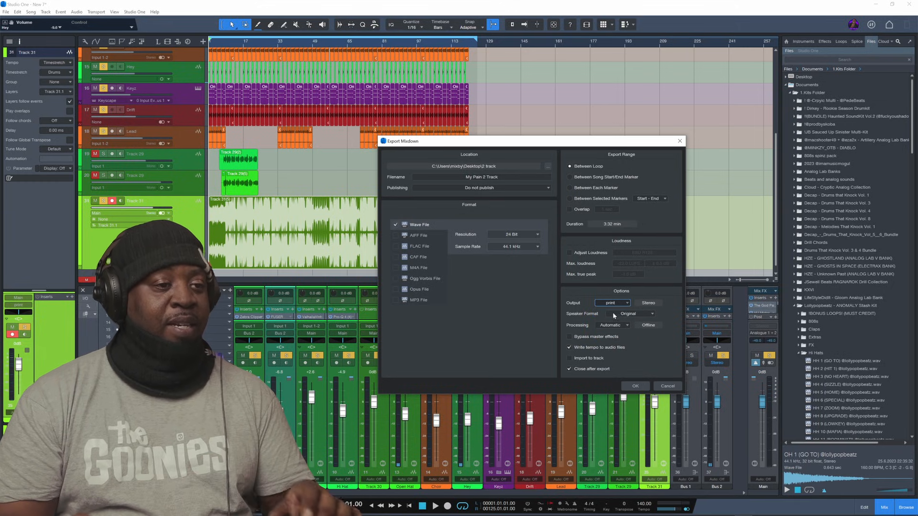
click(644, 315)
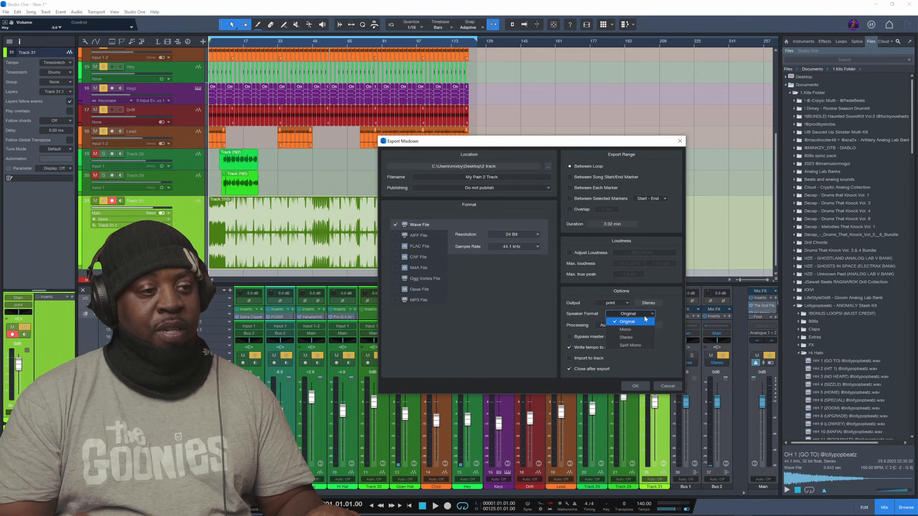
click(659, 329)
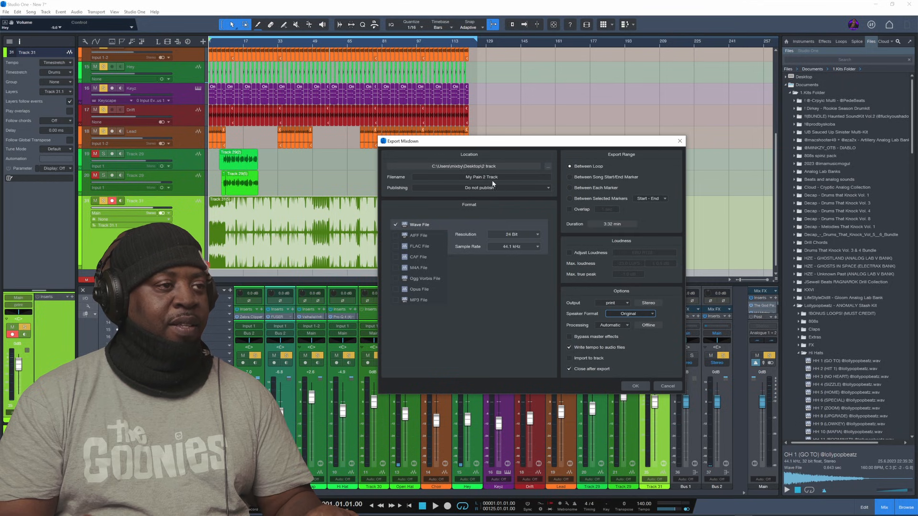
click(635, 386)
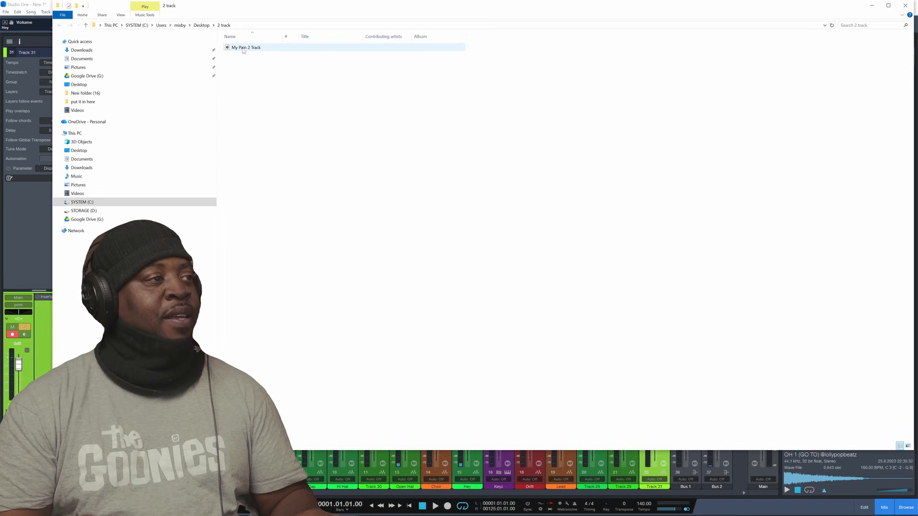
click(871, 5)
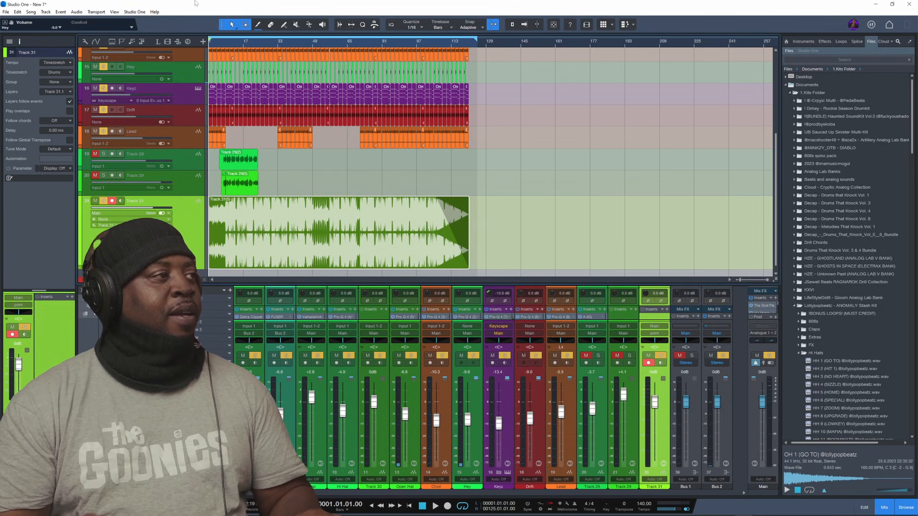
Create a new song named "My pain" from the Record and Mix template
click(6, 12)
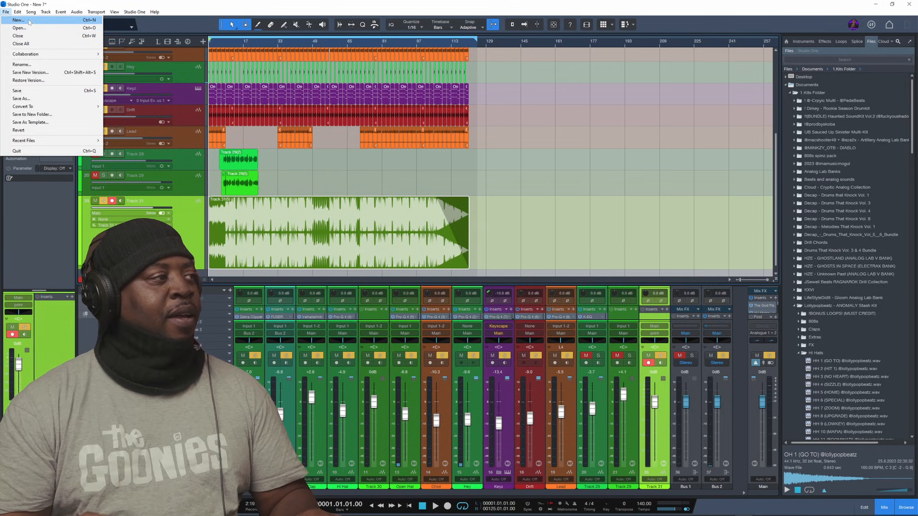
click(22, 21)
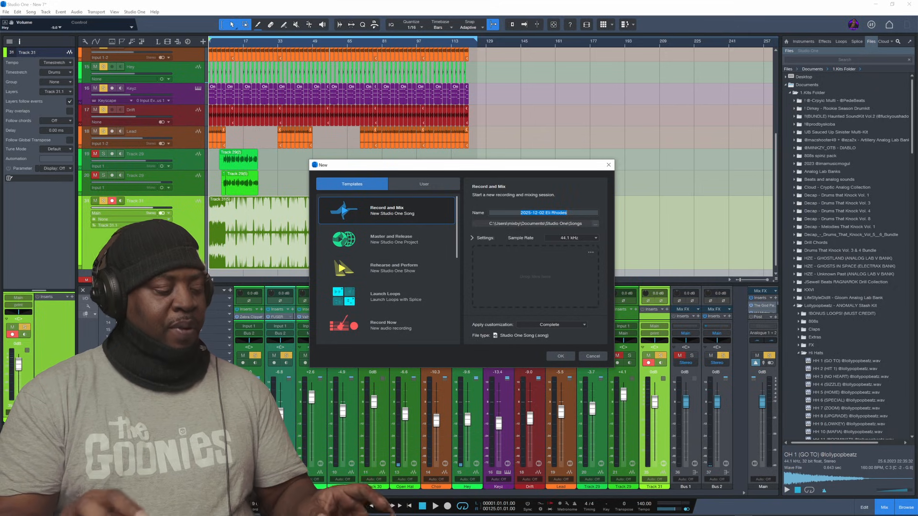
text(My pa)
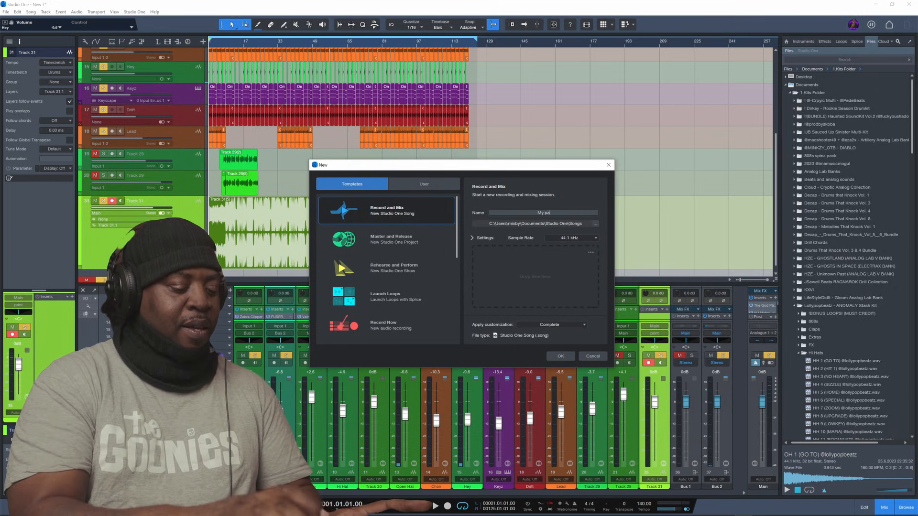
text(in)
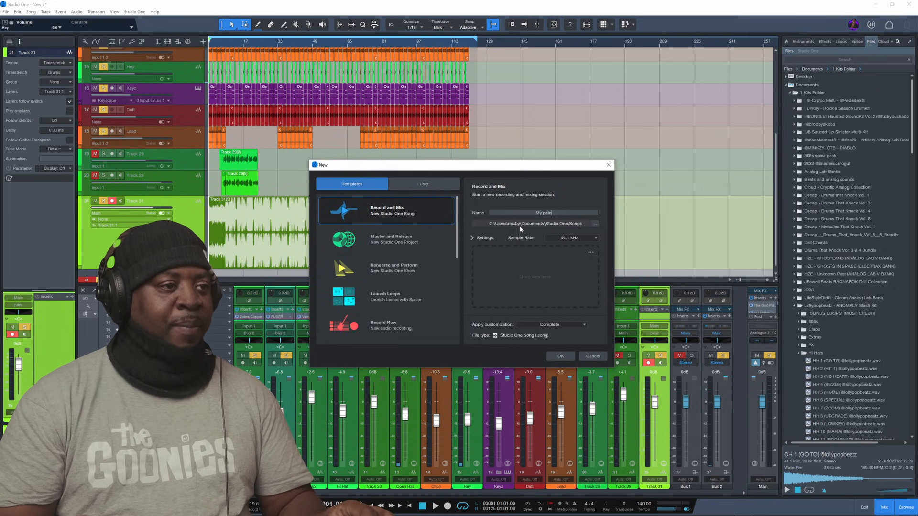
click(560, 357)
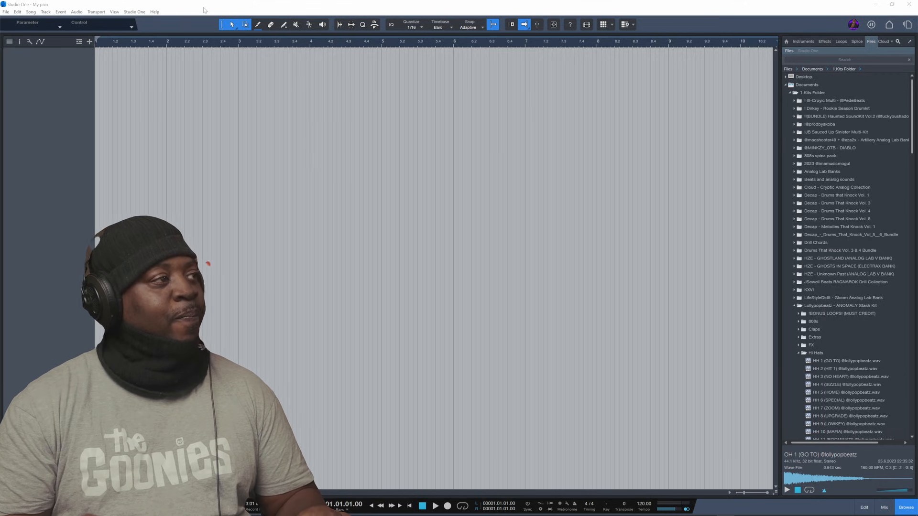
Import the "My Pain 2 Track" file from the "2 track" folder into the new song
drag(203, 8, 267, 75)
double_click(265, 75)
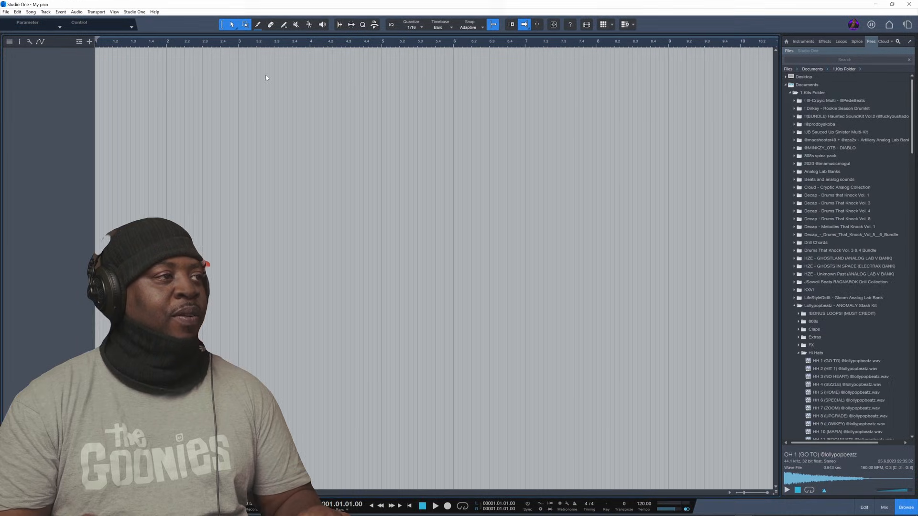
click(6, 11)
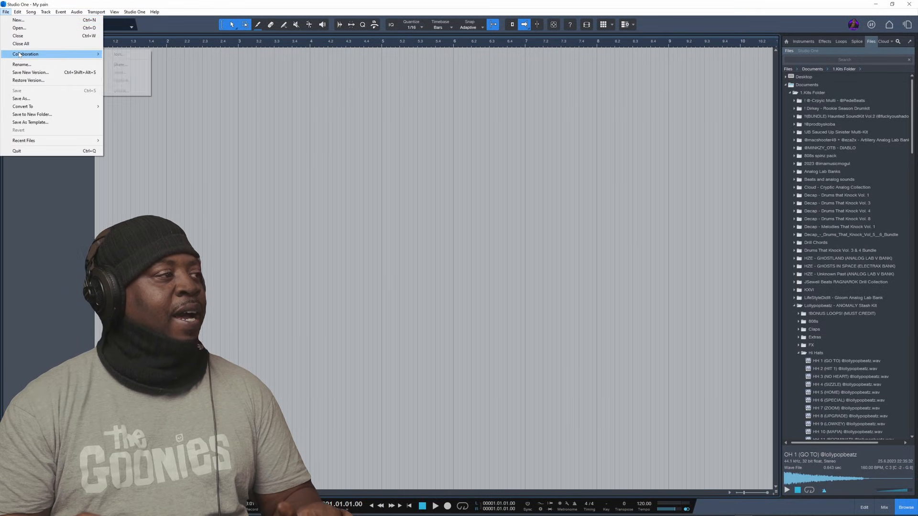
mouse_move(30, 11)
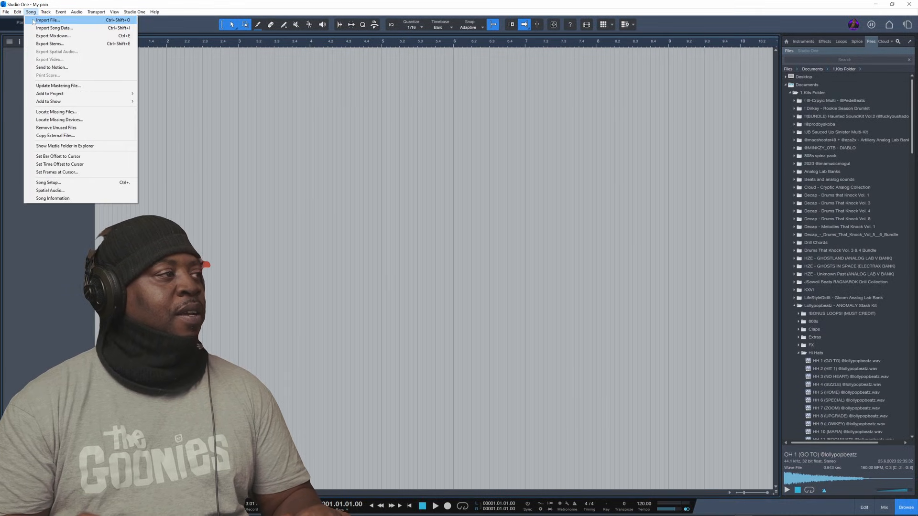
click(51, 20)
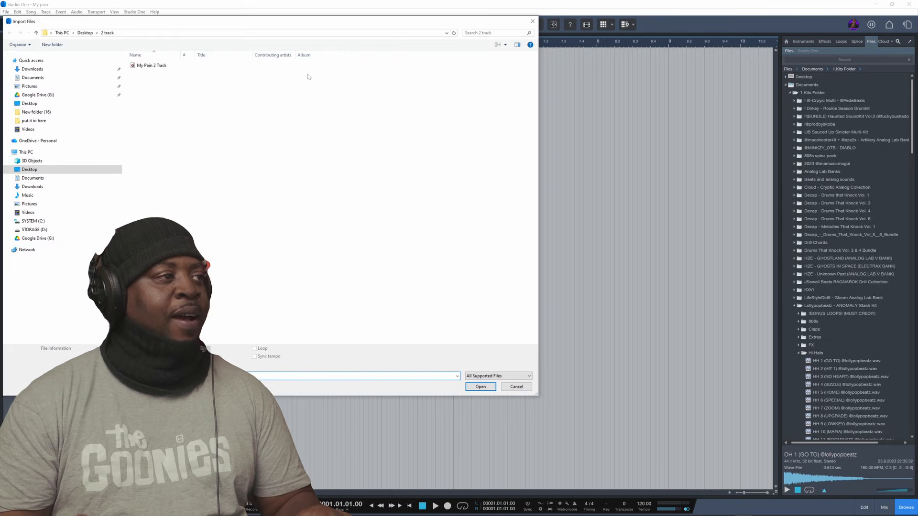
double_click(155, 66)
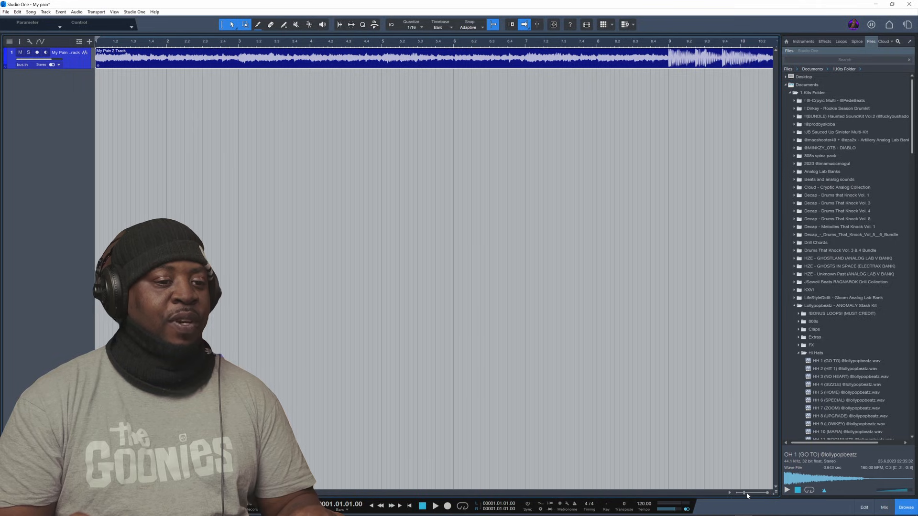
Fit the whole imported clip in the timeline with a taller track, and play its opening briefly
drag(748, 496, 740, 494)
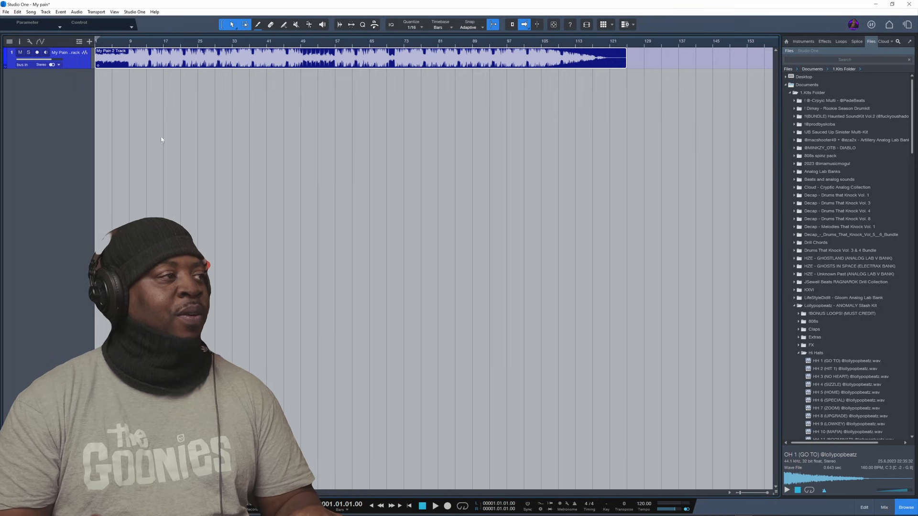
drag(83, 69, 82, 85)
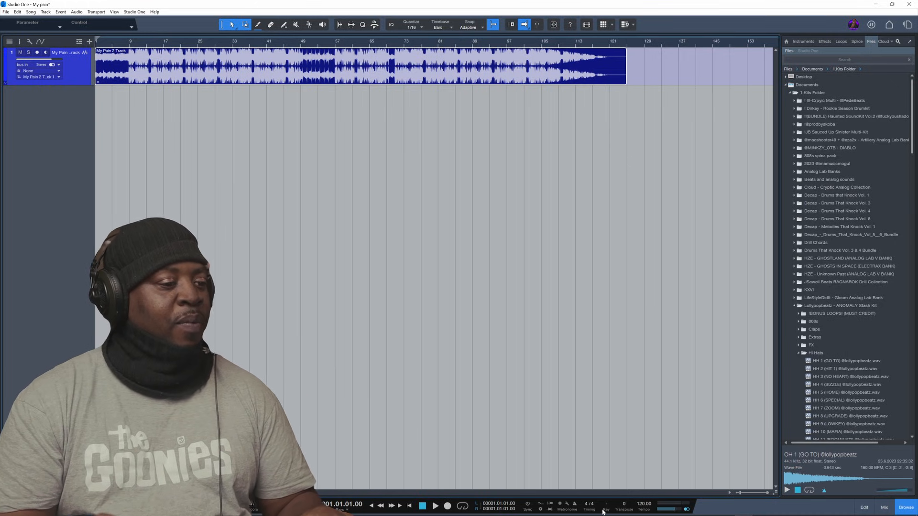
click(435, 506)
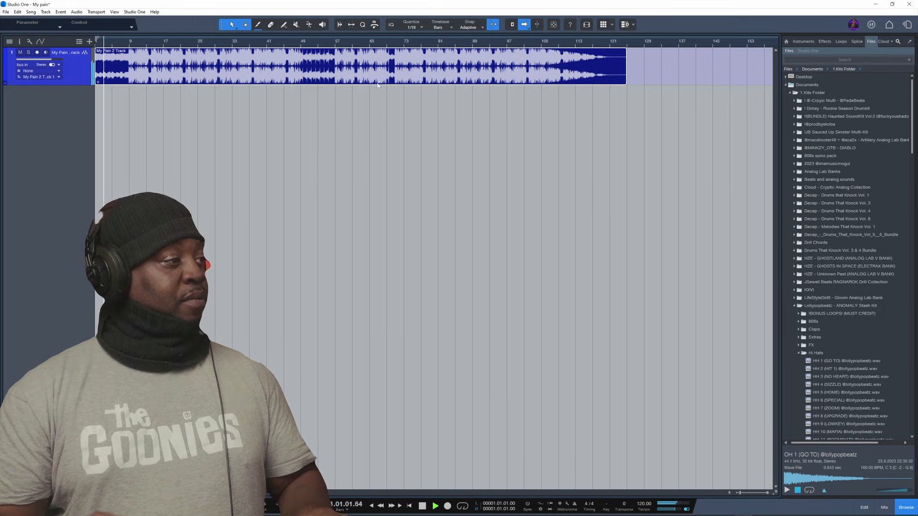
key(space)
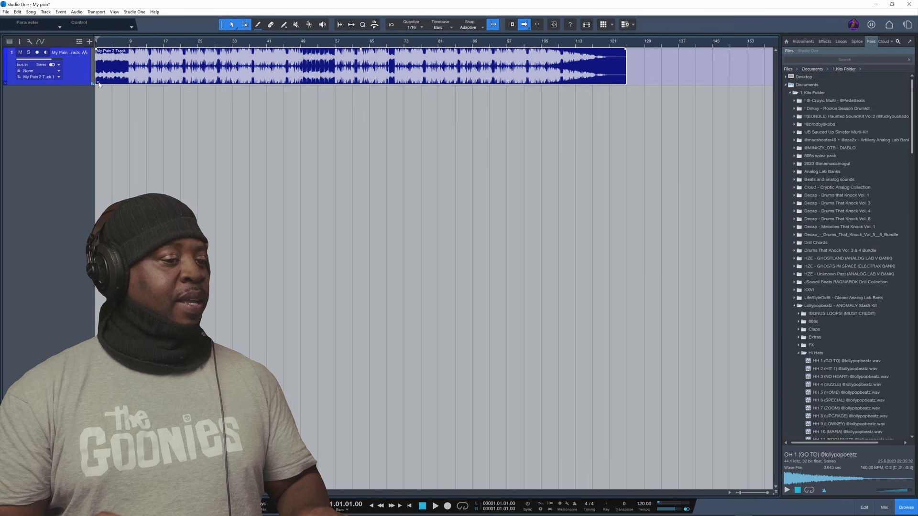
Open the imported clip in the audio editor and set the song tempo to 140
key(F2)
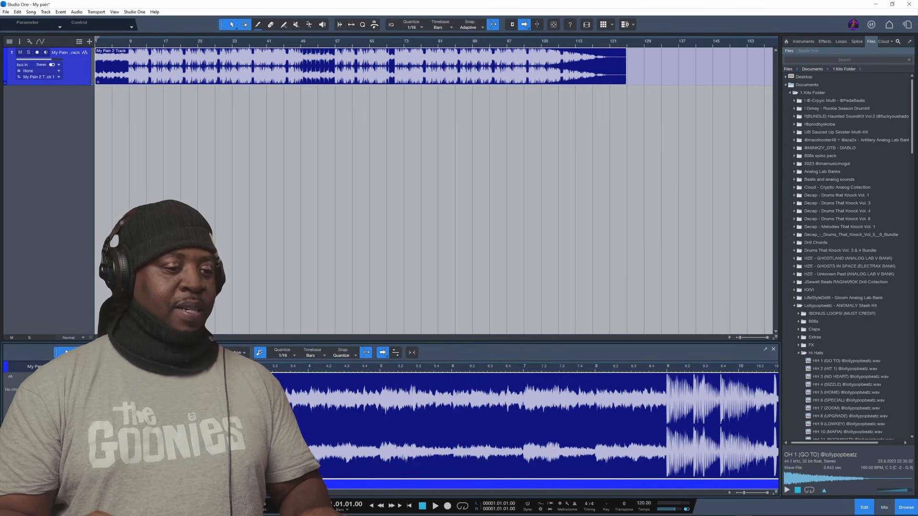
text(140)
key(Return)
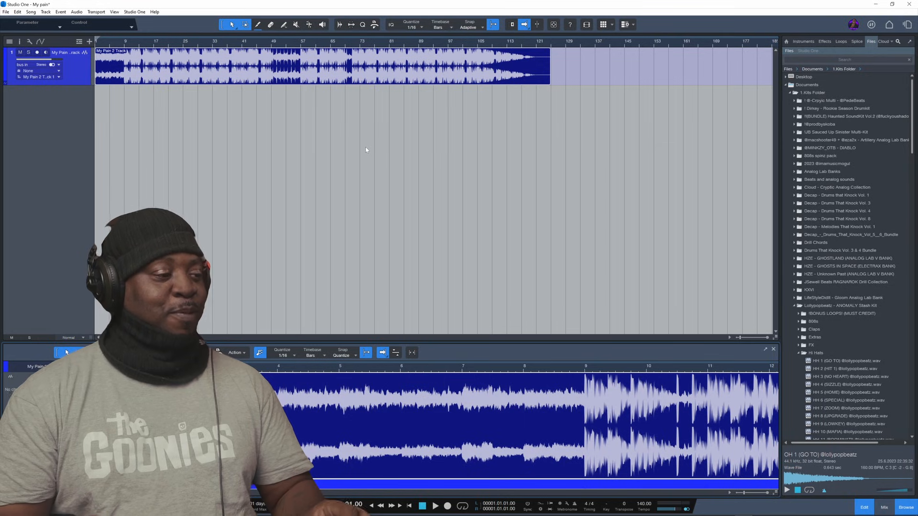
Play the imported mix from the start to check it, and stop playback
key(space)
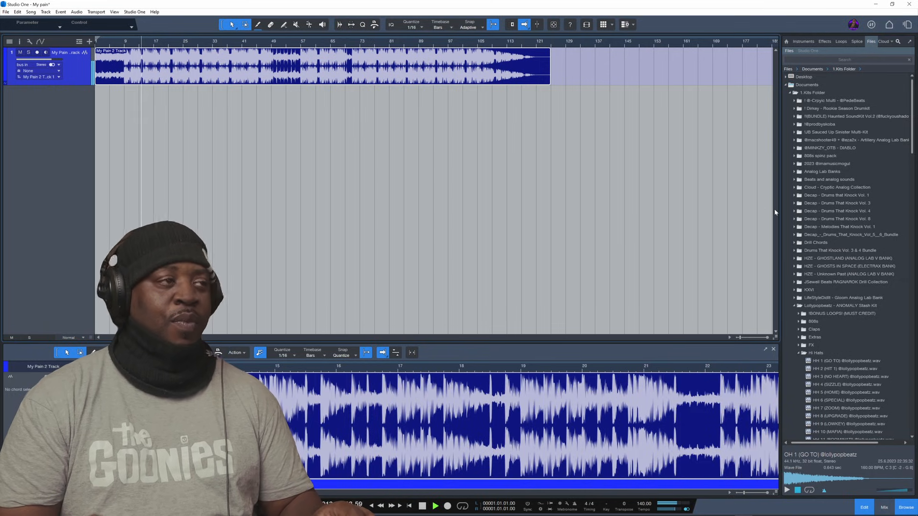
key(space)
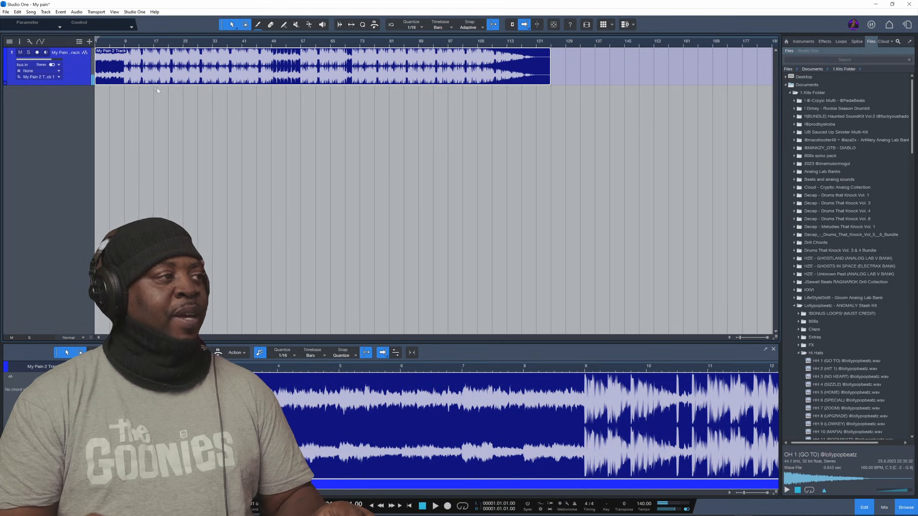
click(115, 12)
click(115, 13)
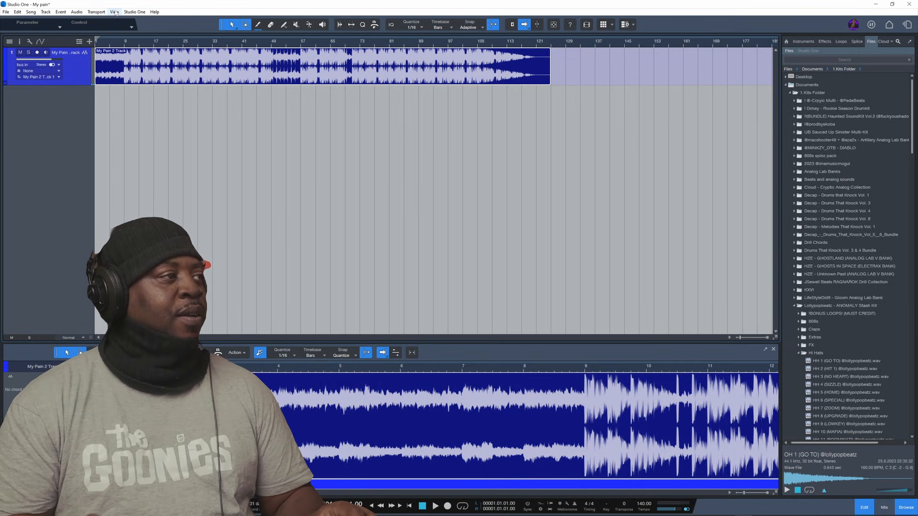
Show an enlarged mix console and insert the WLM Meter Stereo plug-in on the main output
key(F3)
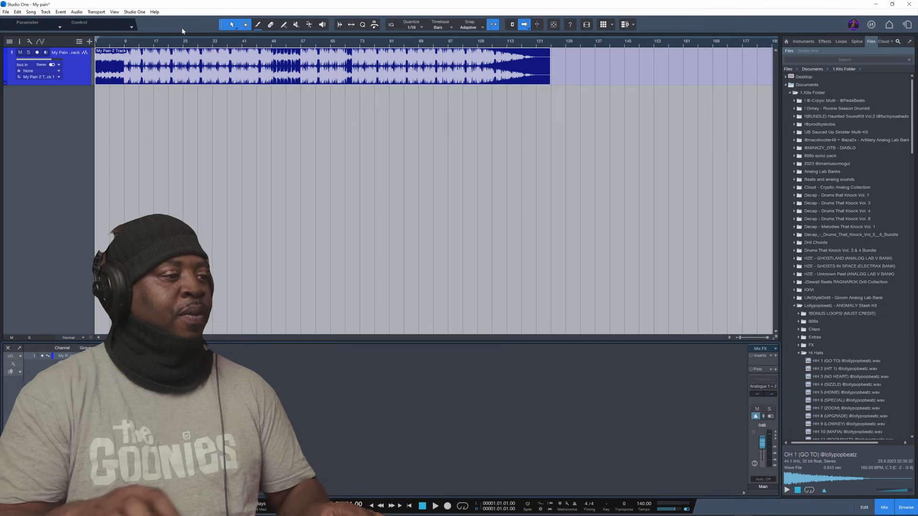
drag(461, 341, 465, 210)
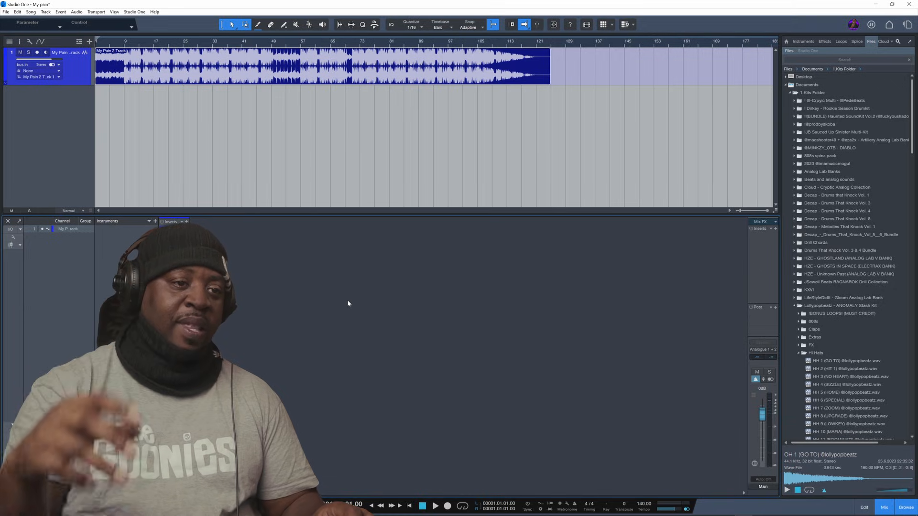
click(775, 229)
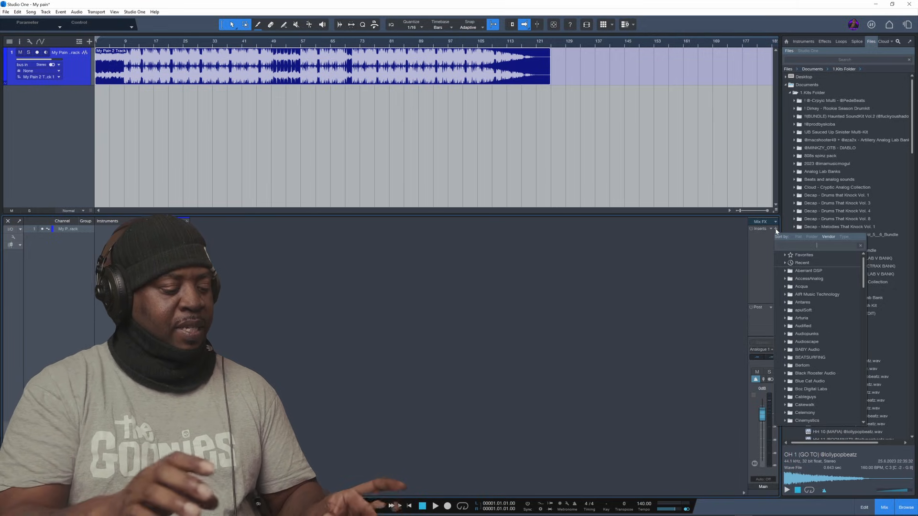
text(v)
key(BackSpace)
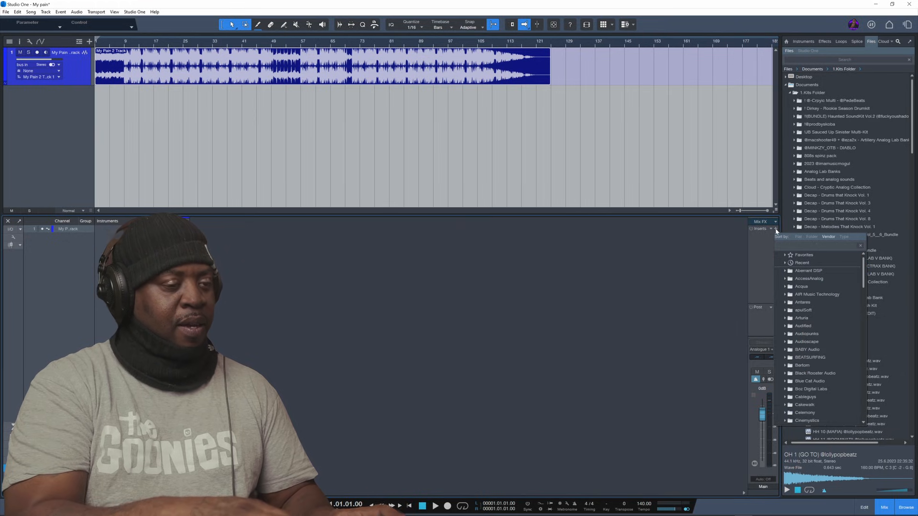
text(mete)
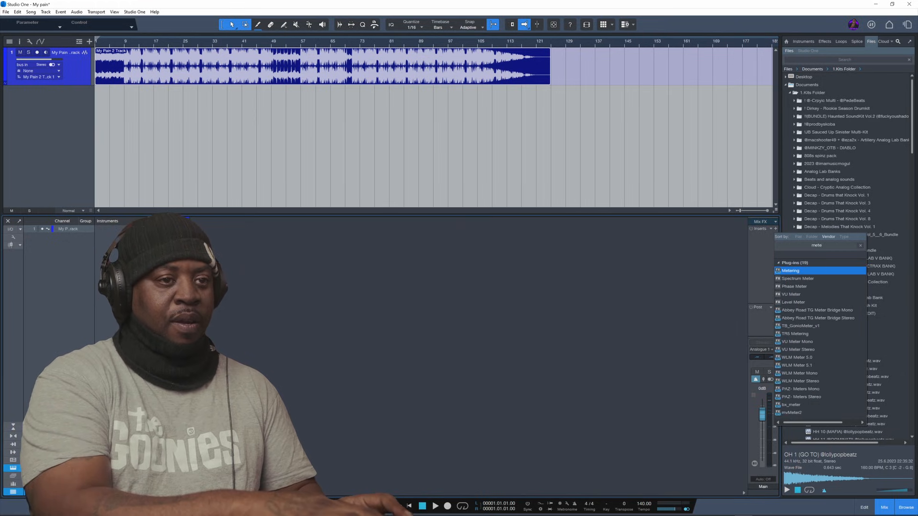
text(r)
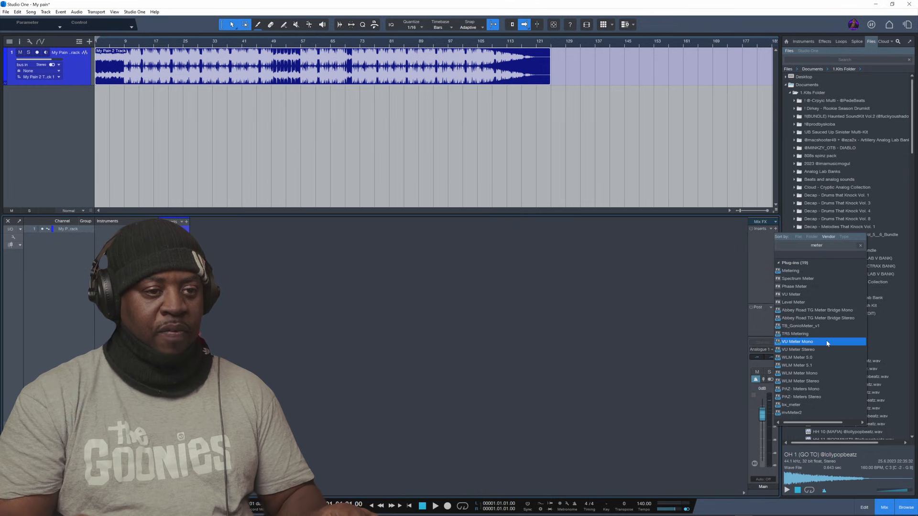
click(821, 382)
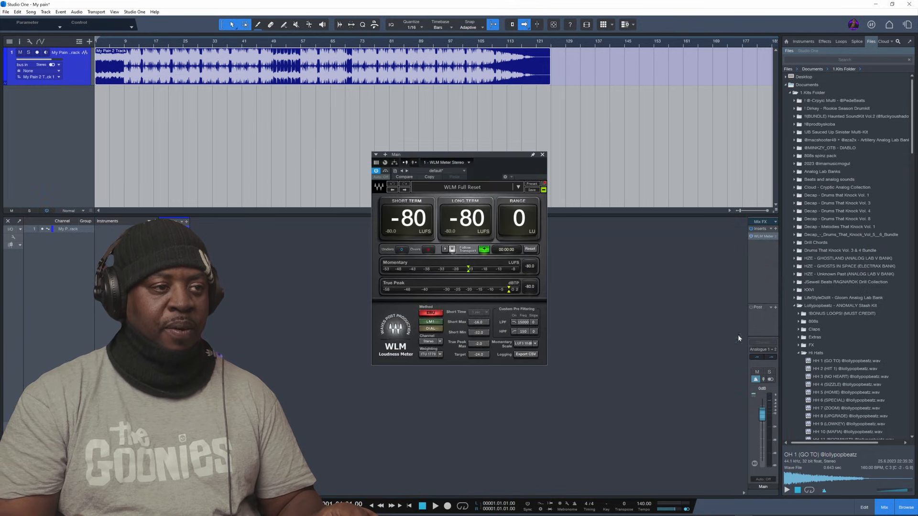
drag(485, 167, 564, 186)
Play the opening briefly, enable the play start marker at bar 9, and extend the loop range to bar 83
key(space)
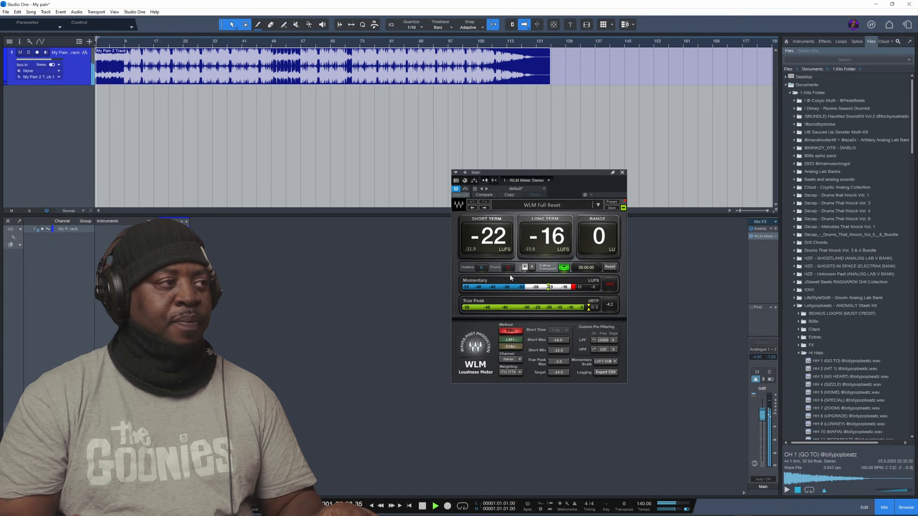
key(space)
right_click(107, 44)
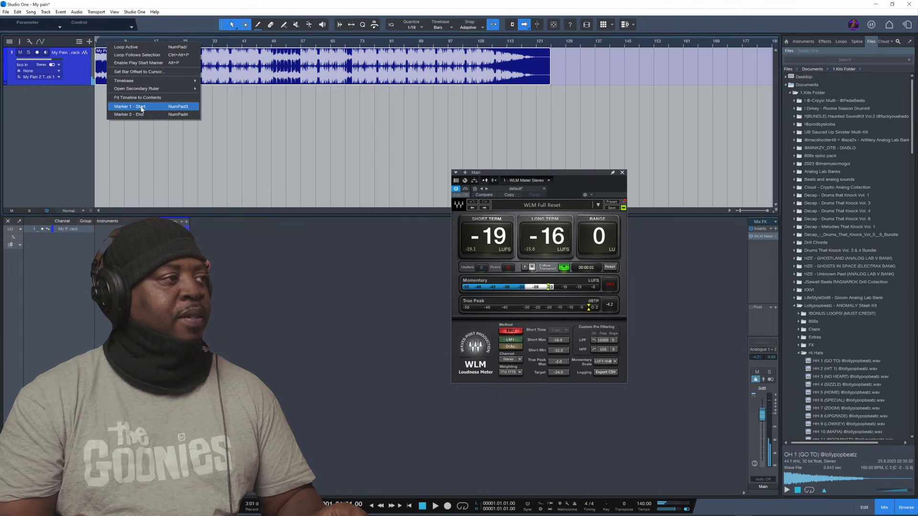
click(156, 66)
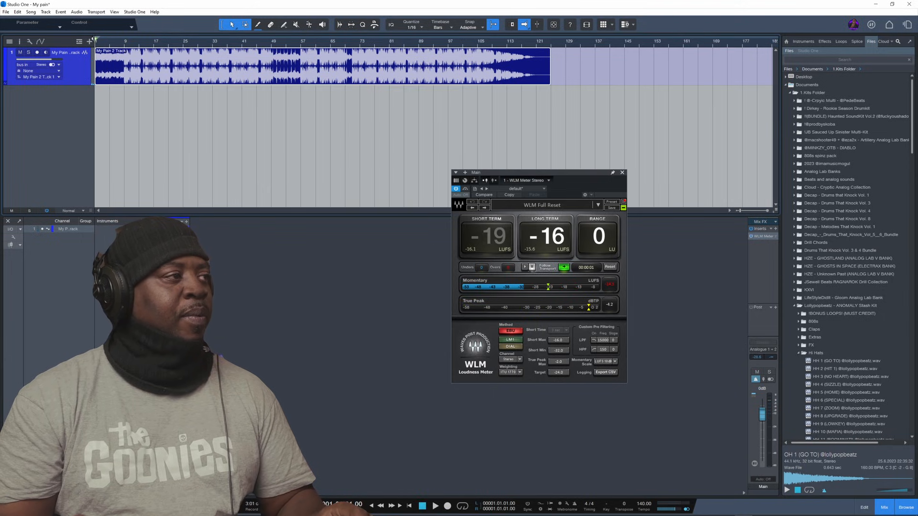
drag(97, 42, 396, 41)
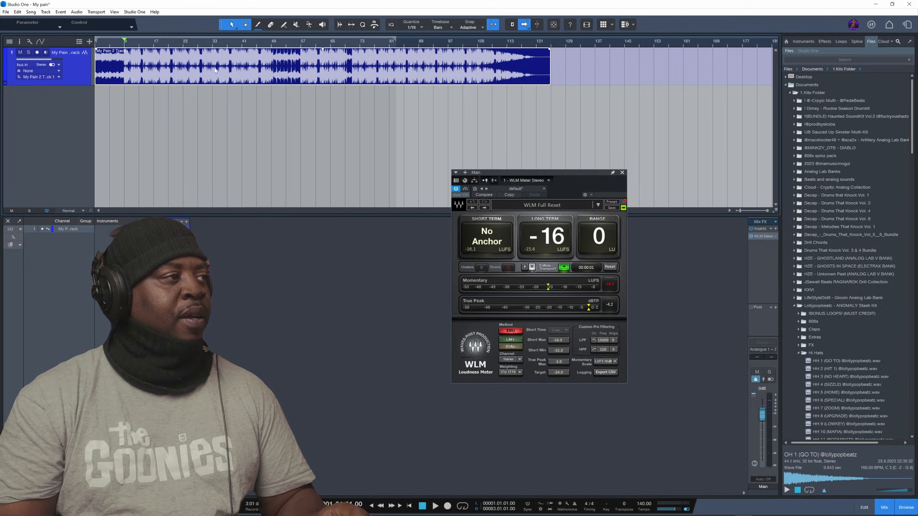
Play briefly from bar 9, then set the WLM meter's target to -9.0, true peak max to 0.0 and short min to Off
key(space)
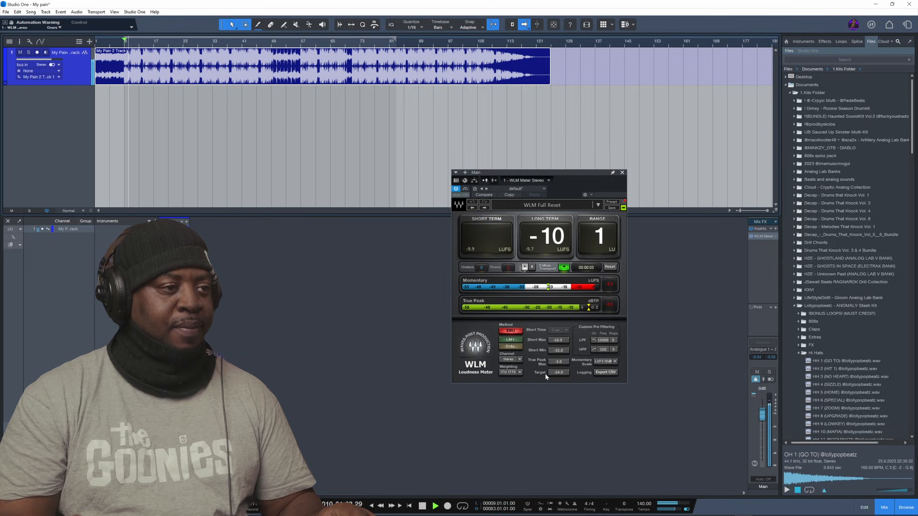
key(space)
mouse_move(561, 373)
mouse_down()
mouse_move(561, 396)
mouse_move(561, 367)
mouse_up()
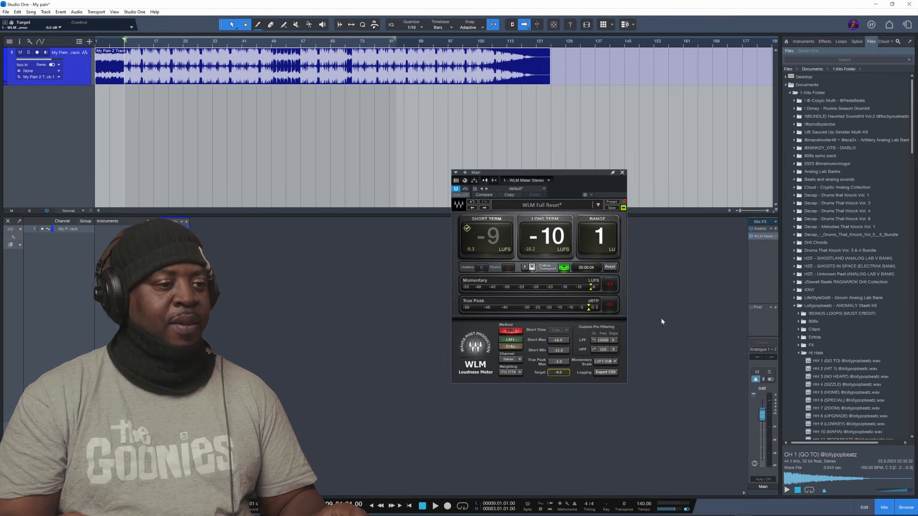
drag(558, 362, 558, 359)
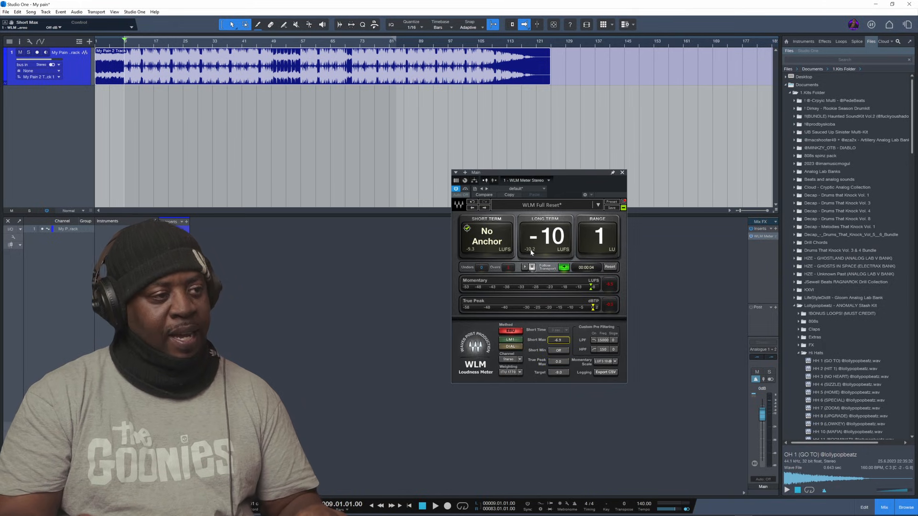
Play the mix from bar 9 to read its loudness on the WLM meter, and close the meter
key(space)
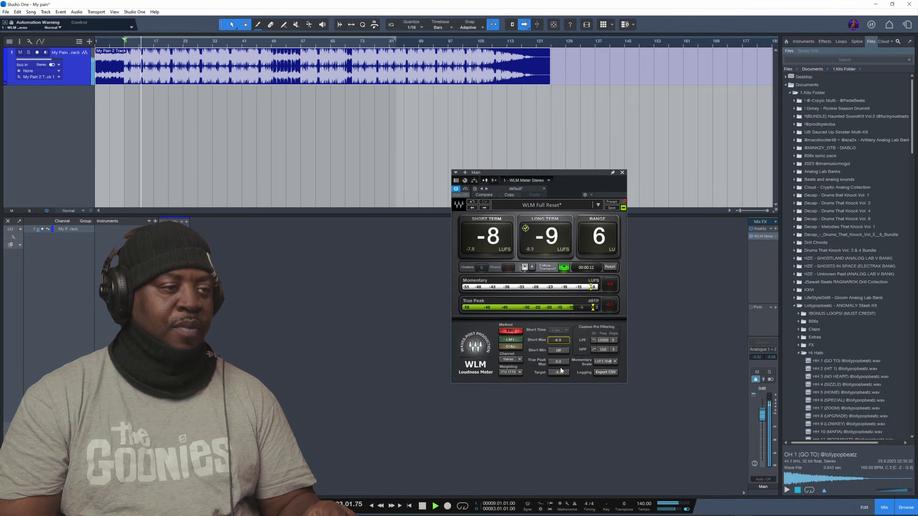
click(623, 173)
key(space)
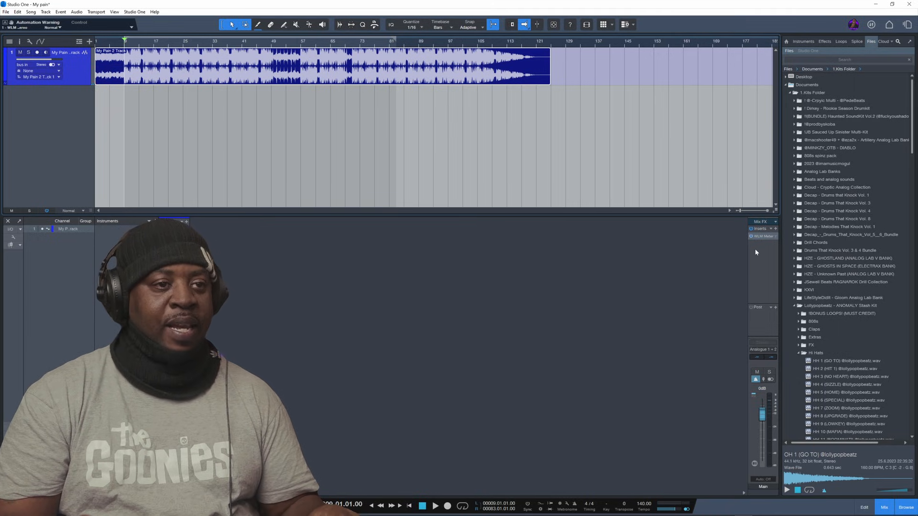
Add the Metering plug-in after the WLM meter on the main output
click(775, 229)
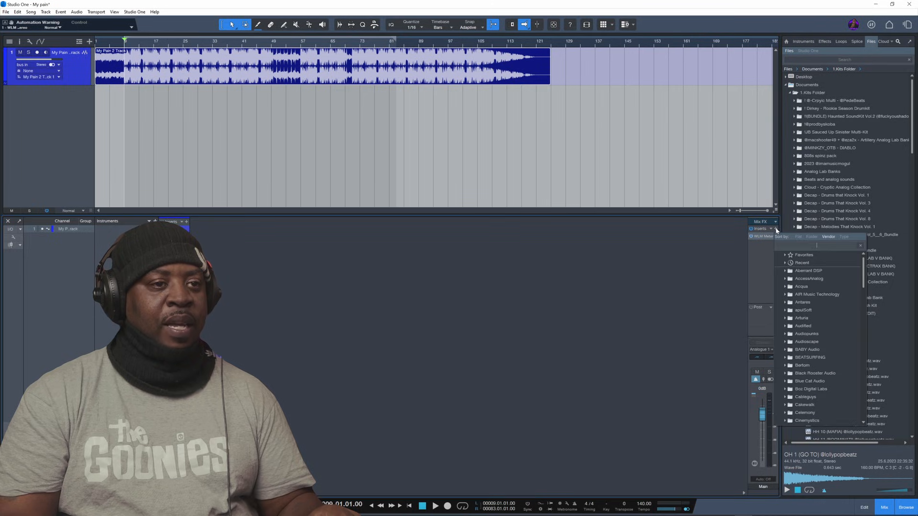
click(751, 243)
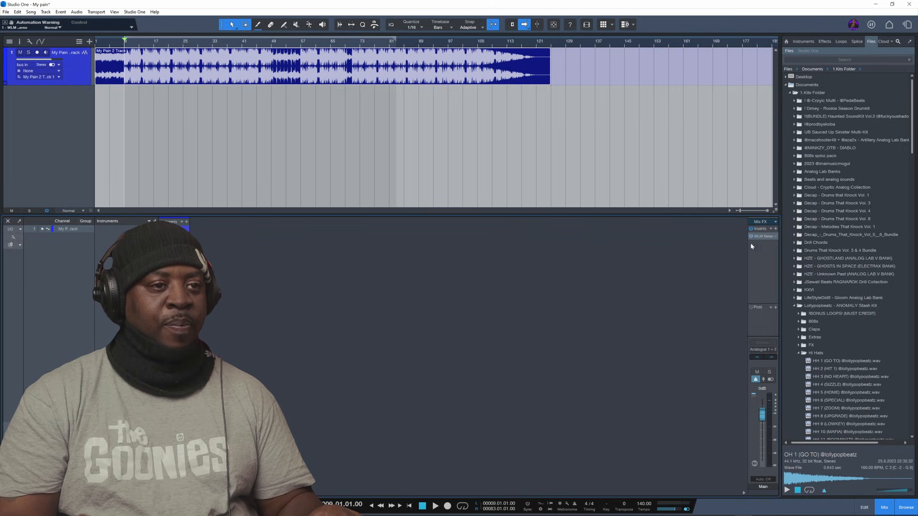
click(775, 229)
text(meter)
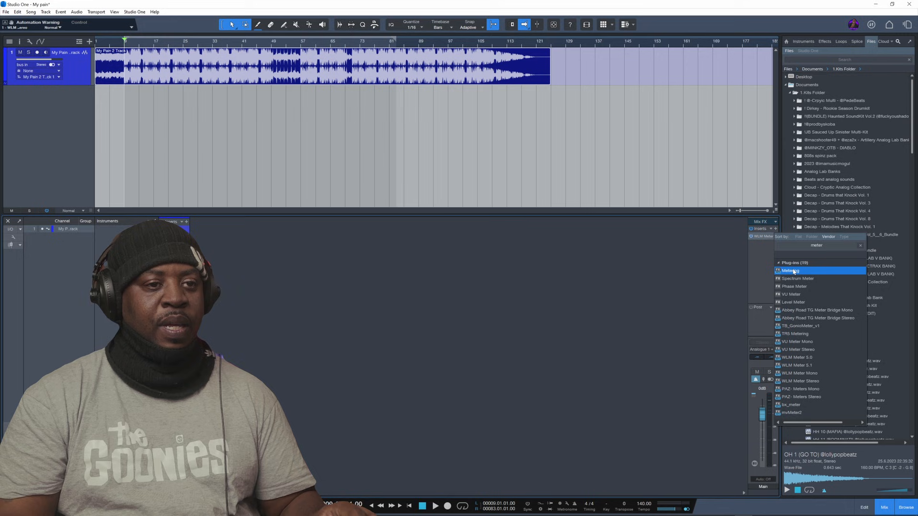
key(Return)
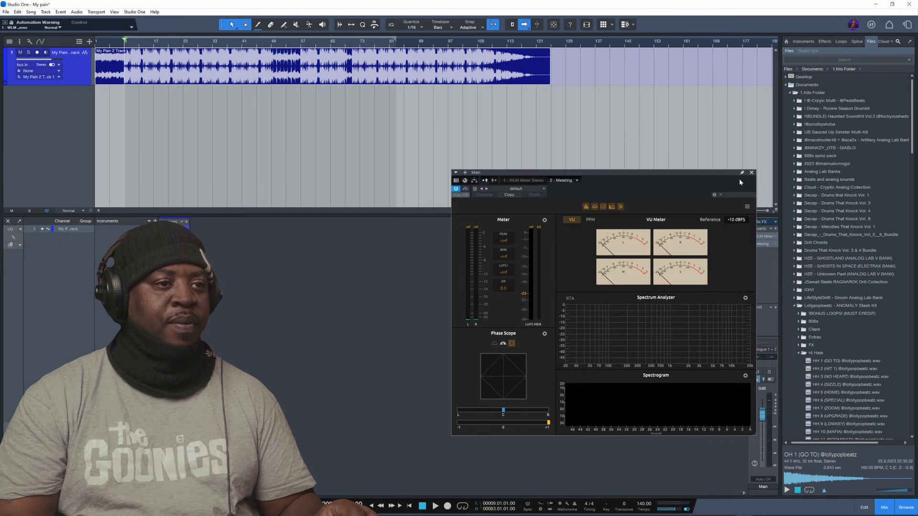
Play the mix from bar 9 through the Metering plug-in, and lower the audio clip's volume slightly
key(space)
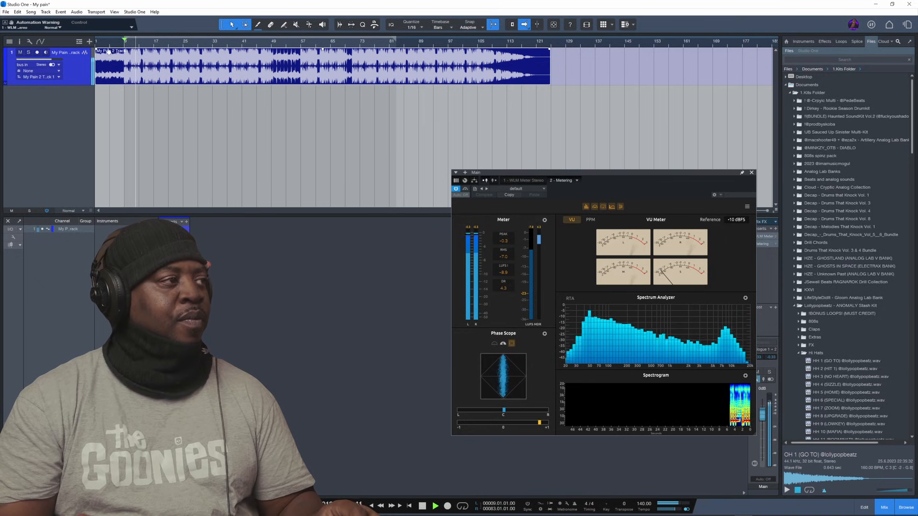
key(space)
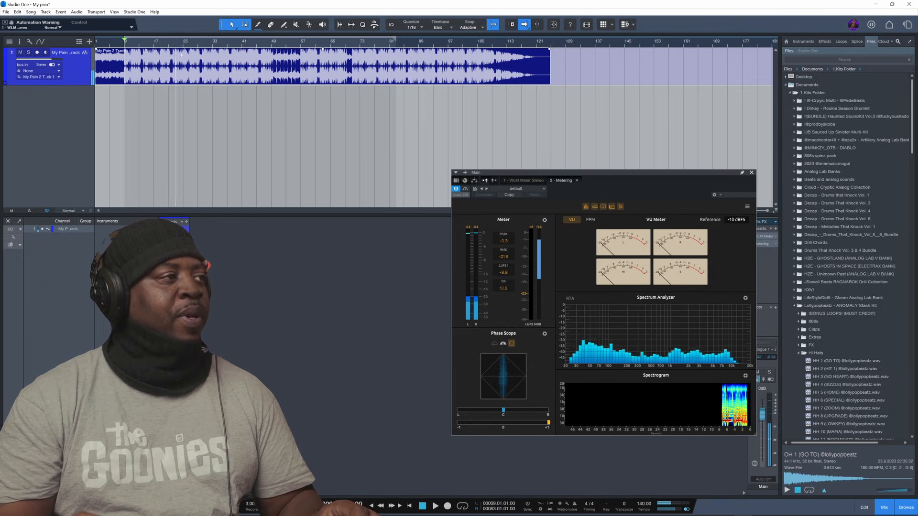
drag(323, 49, 324, 52)
Close the Metering plug-in and remove it from the main output
click(752, 172)
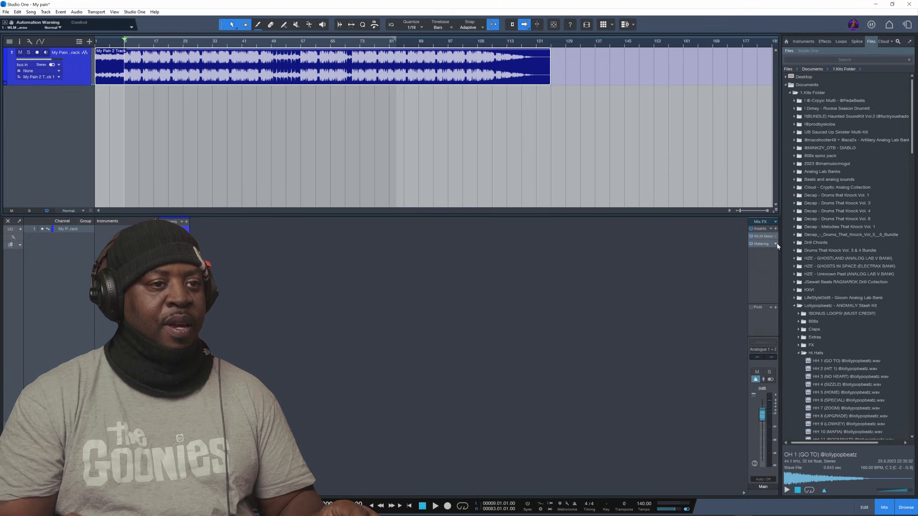
click(776, 244)
click(789, 313)
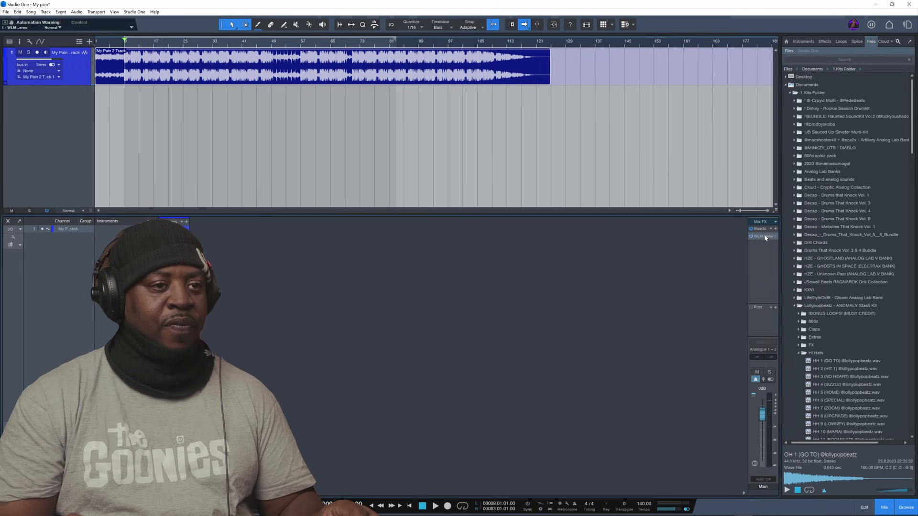
Reopen the WLM meter, play the lowered mix from bar 9 several times to check its loudness, and close the meter
click(764, 237)
key(space)
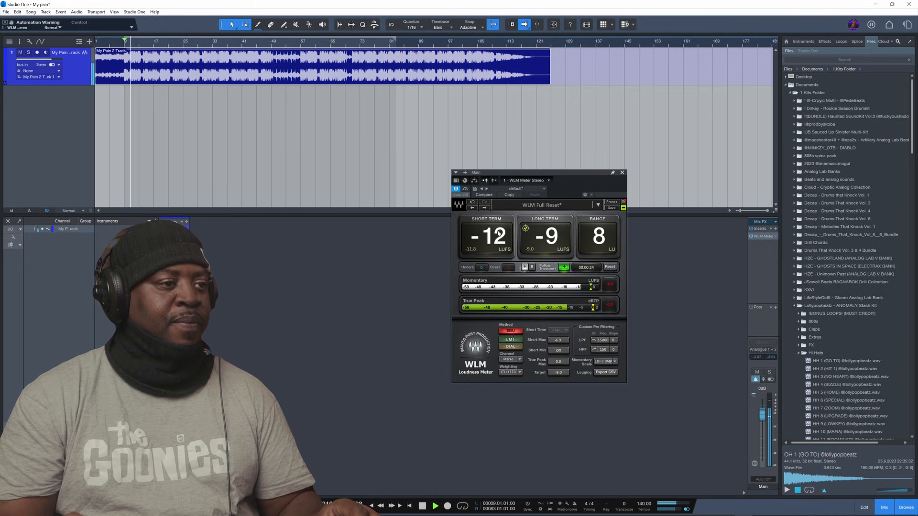
key(space)
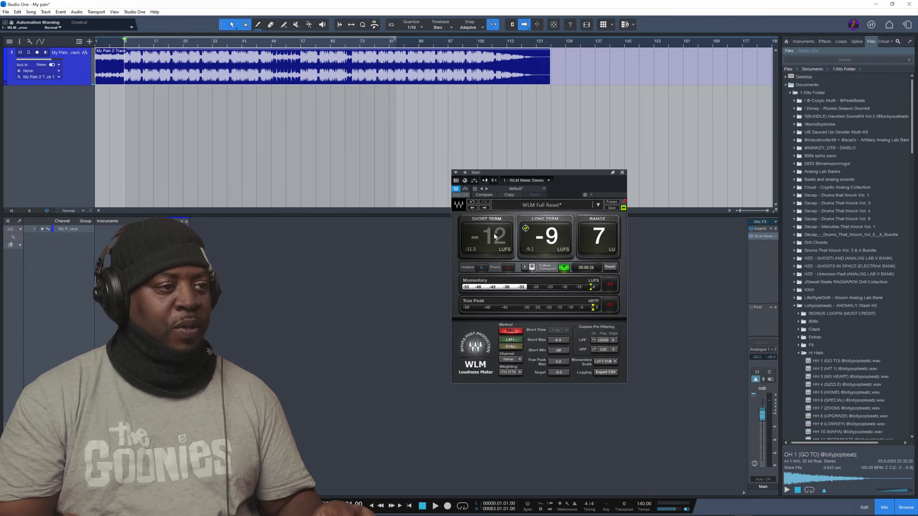
key(space)
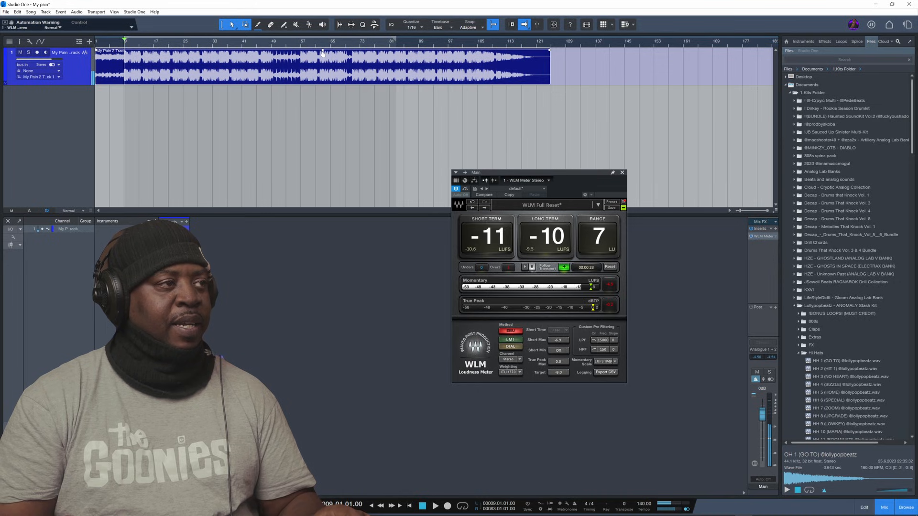
key(space)
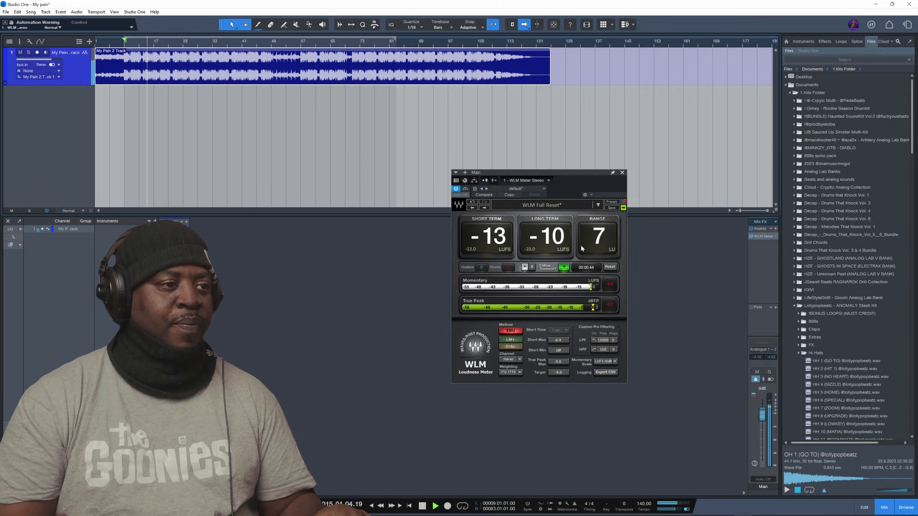
key(space)
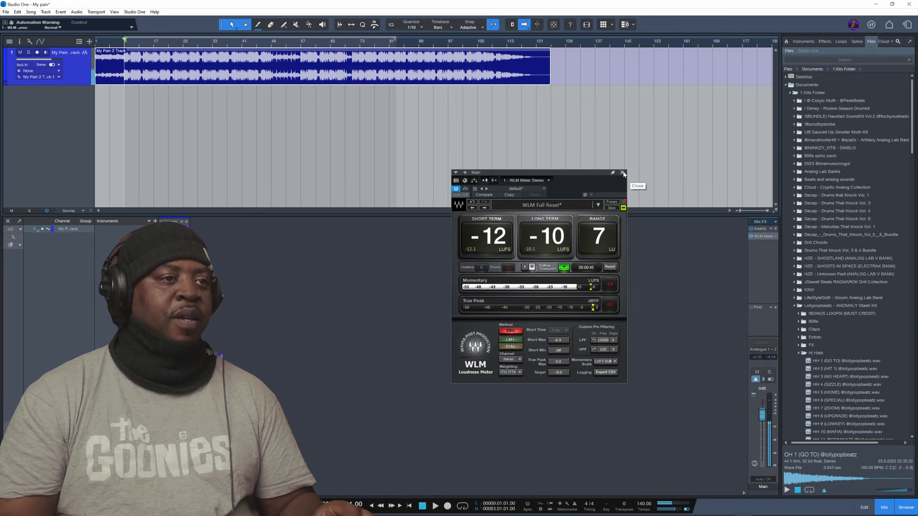
click(622, 172)
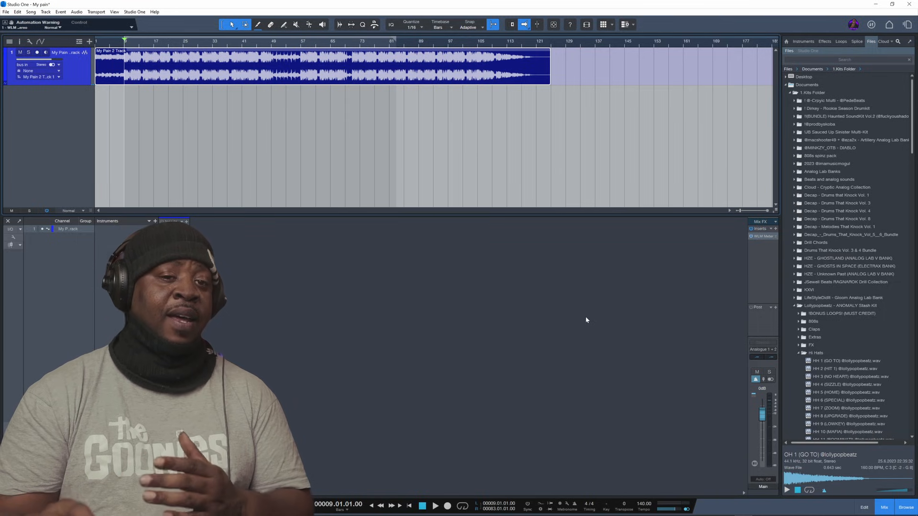
Add the Center Stereo plug-in to the inserts of the My Pain 2 Track channel
click(187, 223)
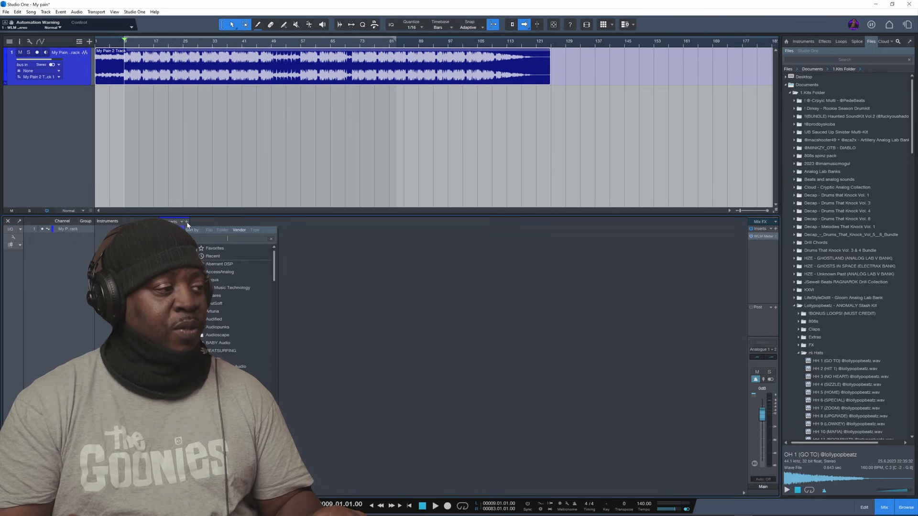
text(cent)
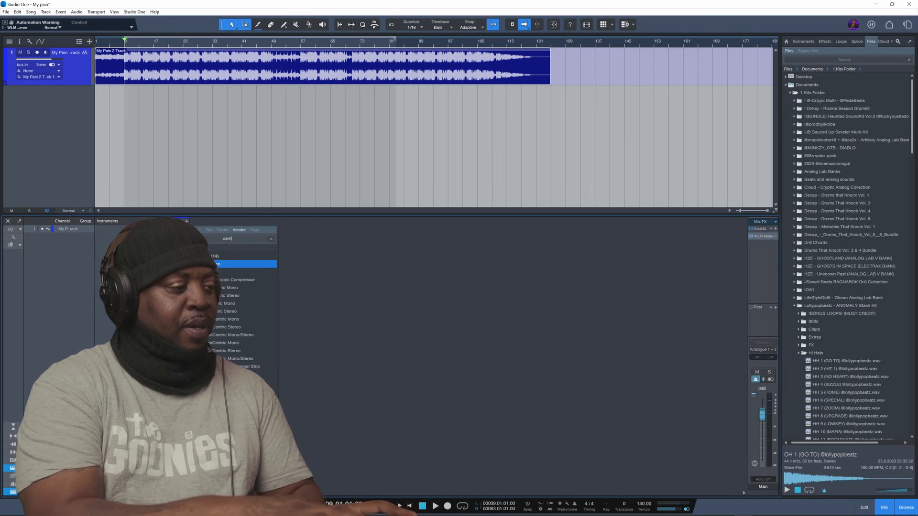
text(e)
click(215, 264)
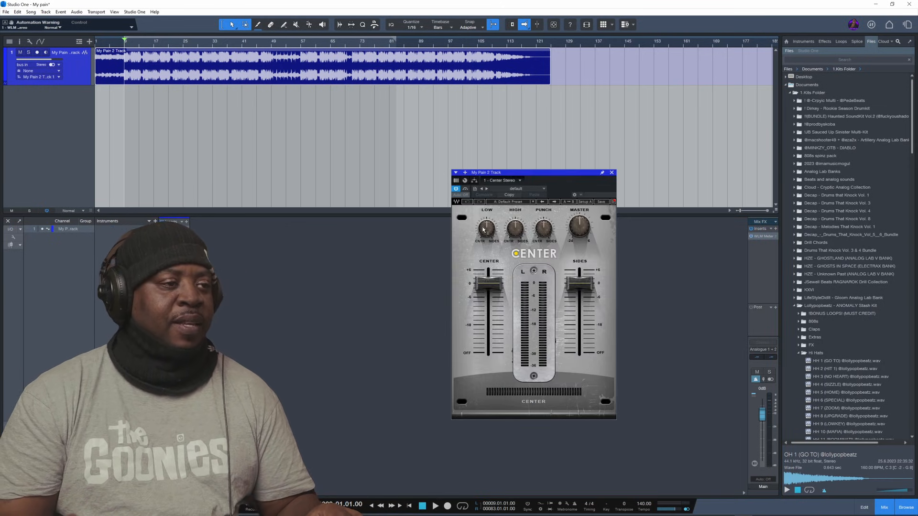
Play the mix from bar 9, adjust the Center plug-in's Low balance and raise its Punch to about 60
drag(486, 228, 487, 231)
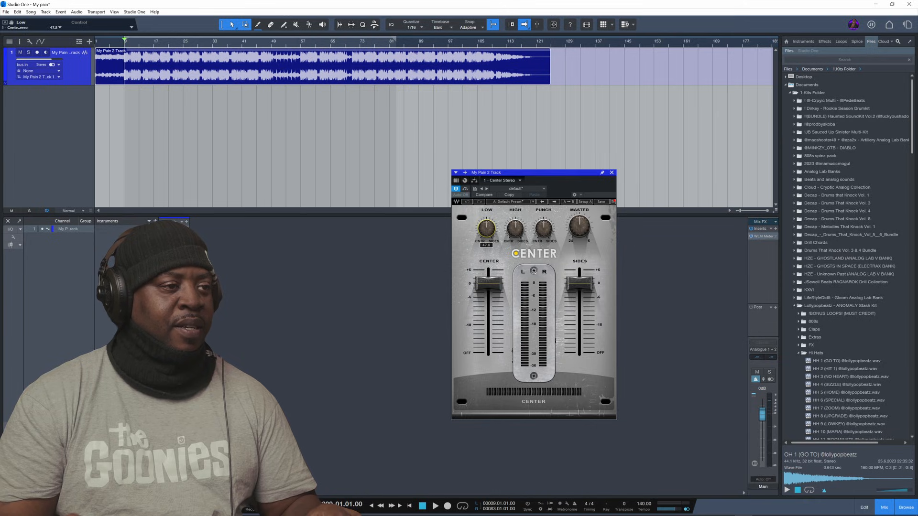
key(space)
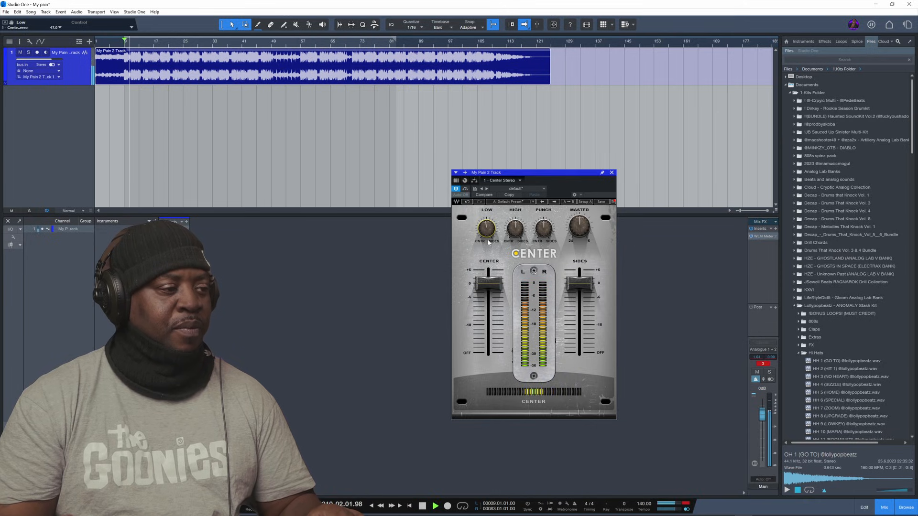
drag(480, 232, 480, 225)
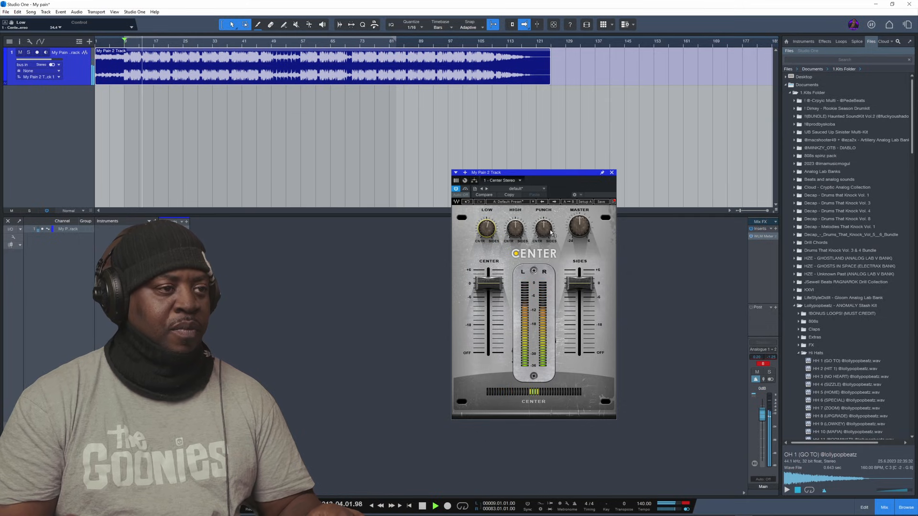
drag(547, 234, 547, 228)
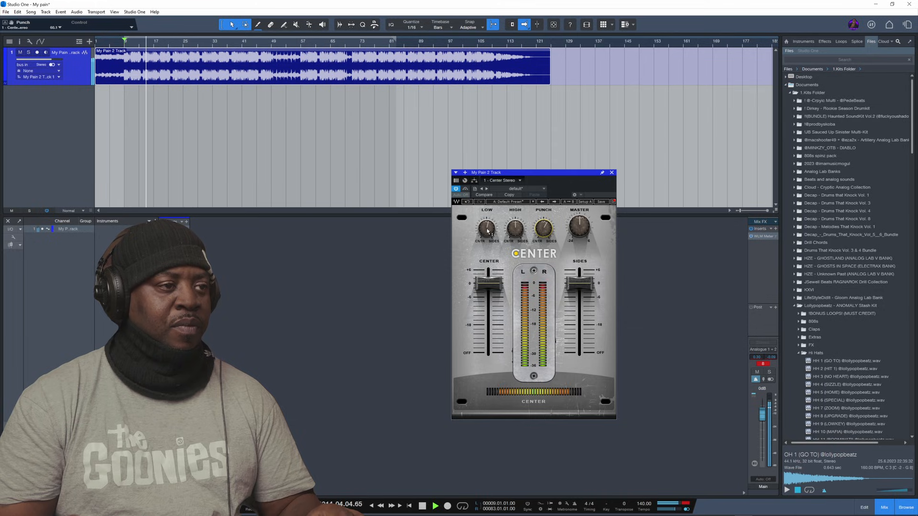
Lower the Center plug-in's center level slightly and shift its Low balance toward the center, to about 42
drag(486, 229, 486, 230)
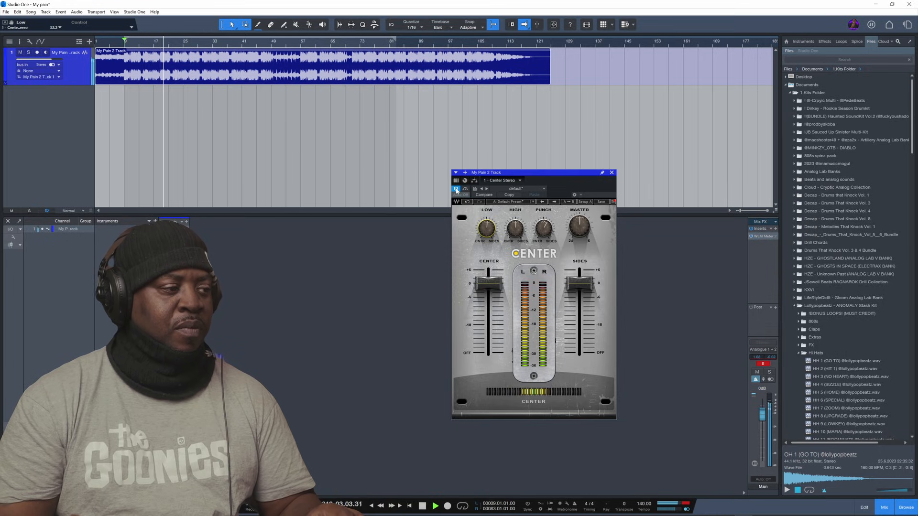
drag(488, 284, 488, 286)
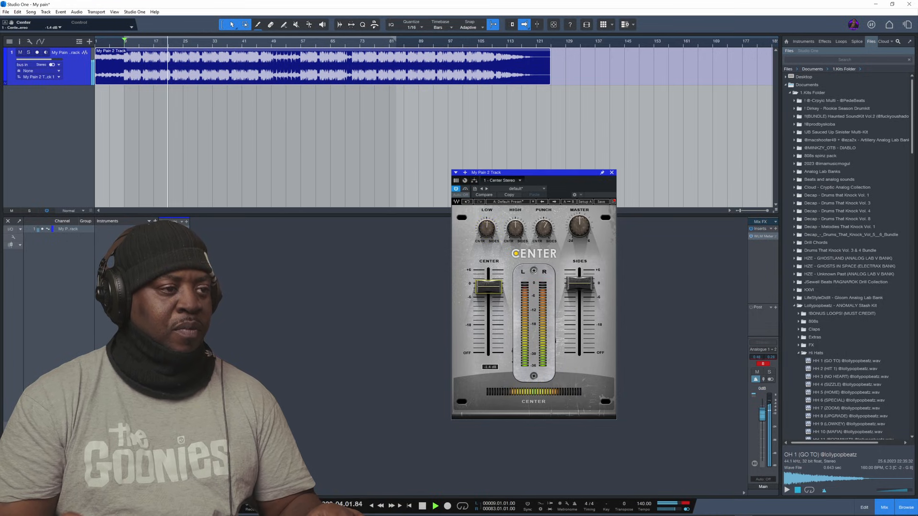
drag(486, 229, 487, 227)
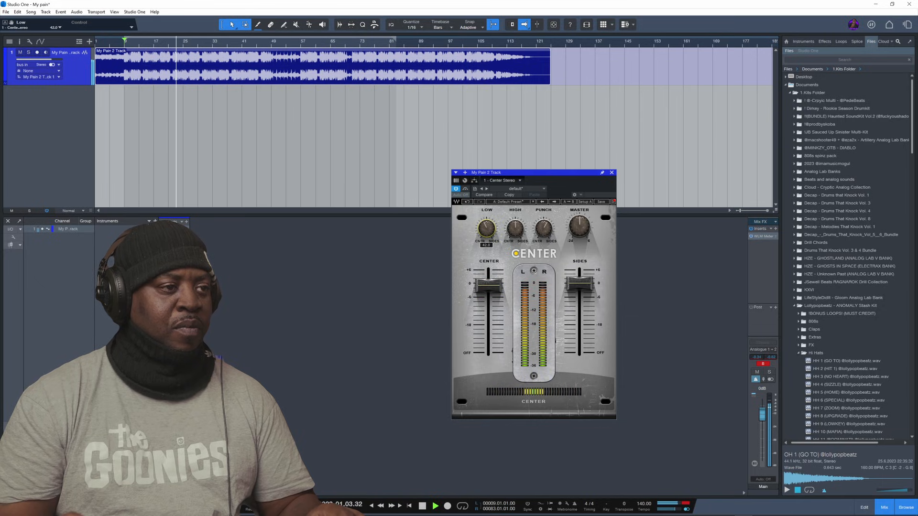
Check the processed mix's loudness on the WLM meter during playback, close the plug-in window and stop playback
click(755, 237)
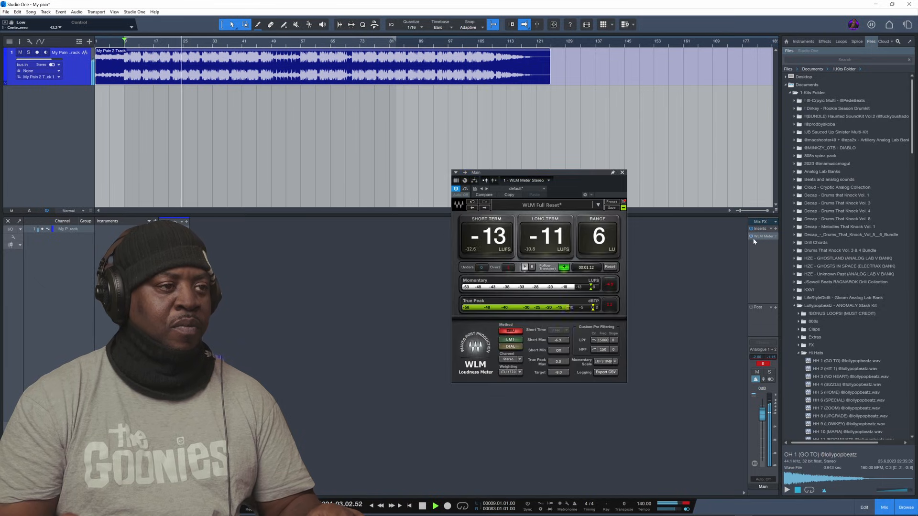
click(622, 173)
key(space)
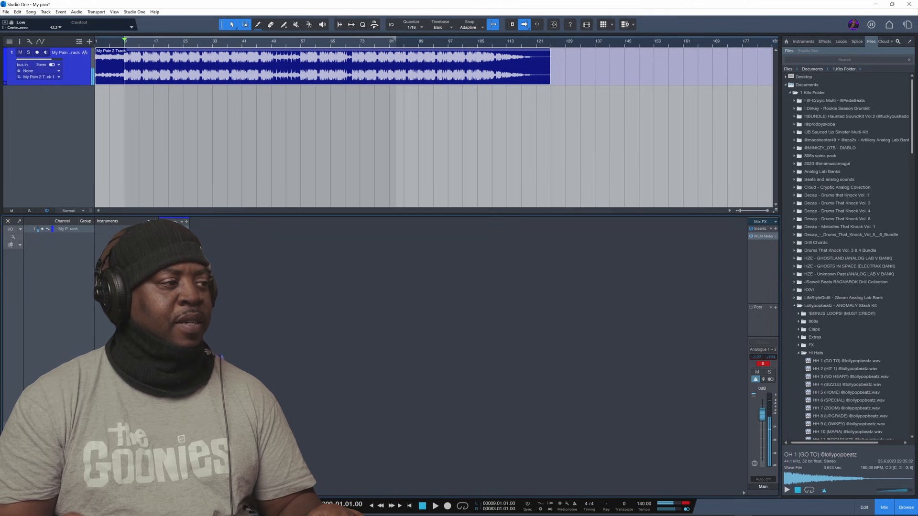
Play the mix from bar 9 several times to judge the Center processing by ear
key(space)
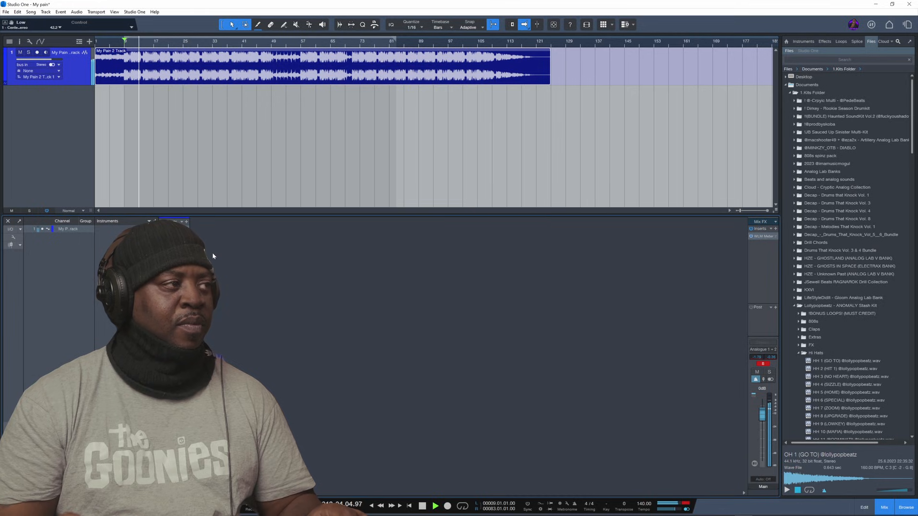
key(space)
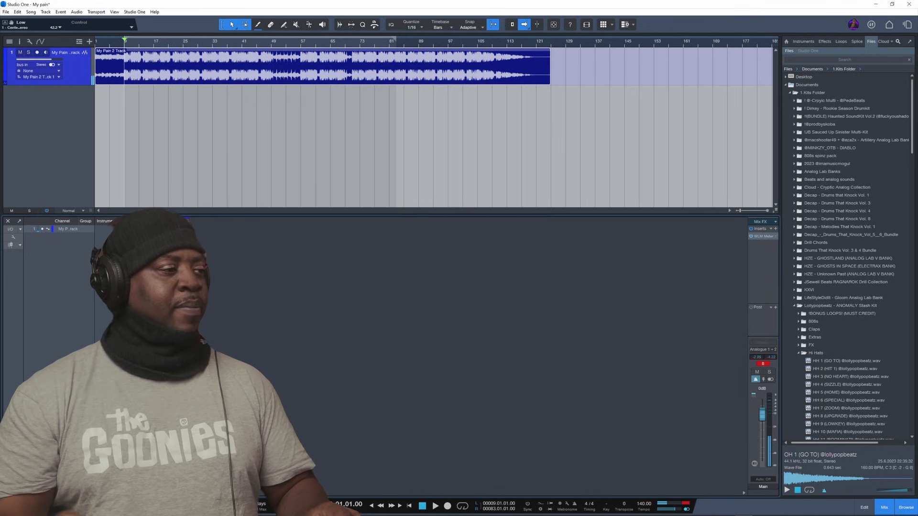
key(space)
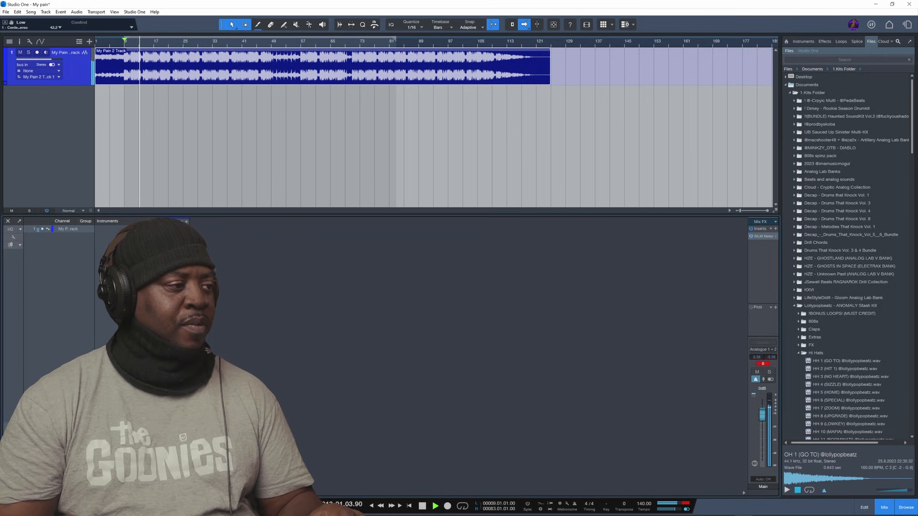
key(space)
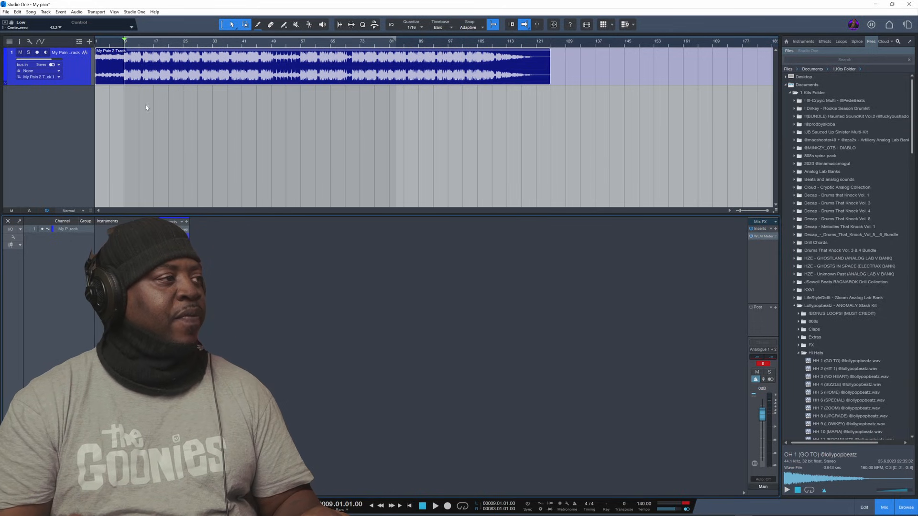
key(space)
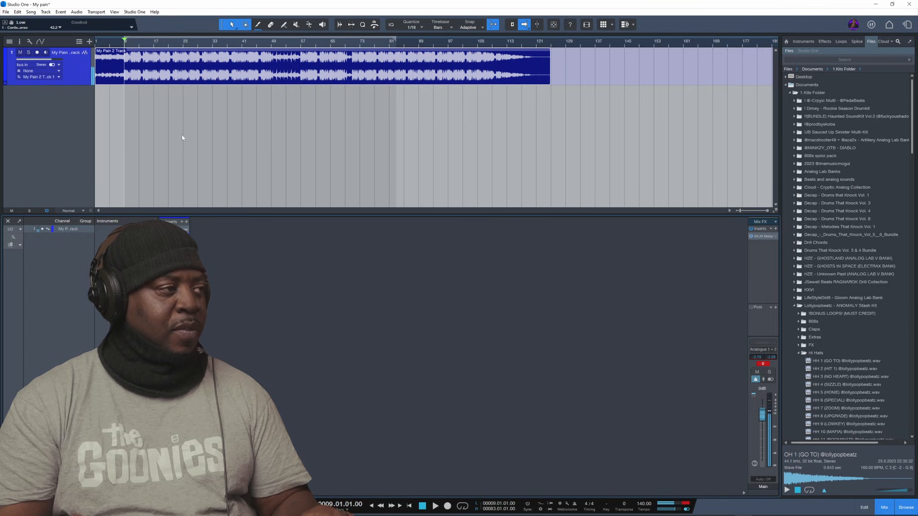
Add a mono audio track on Input 1 and record a take up to about bar 15
click(45, 12)
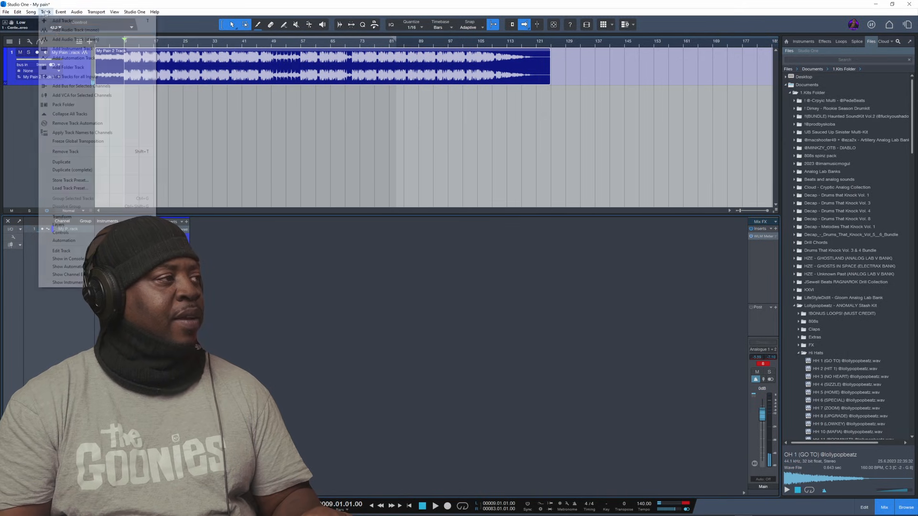
click(72, 30)
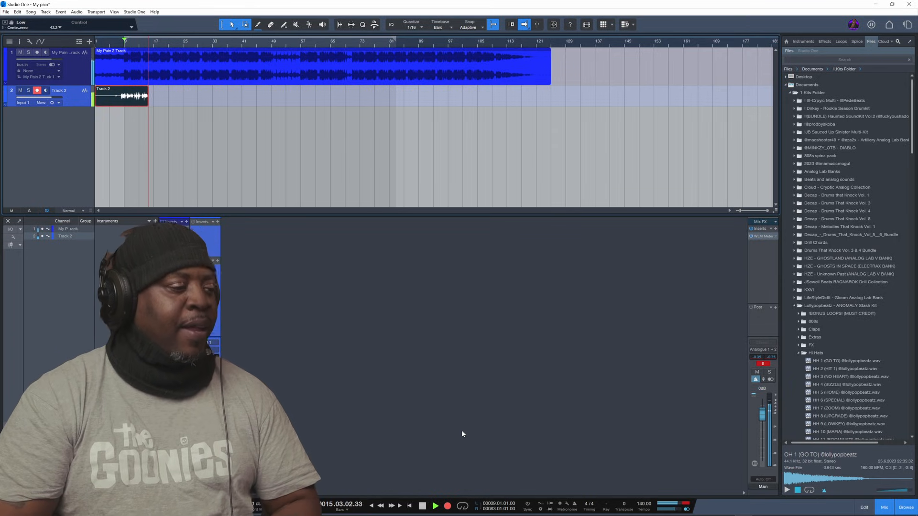
key(space)
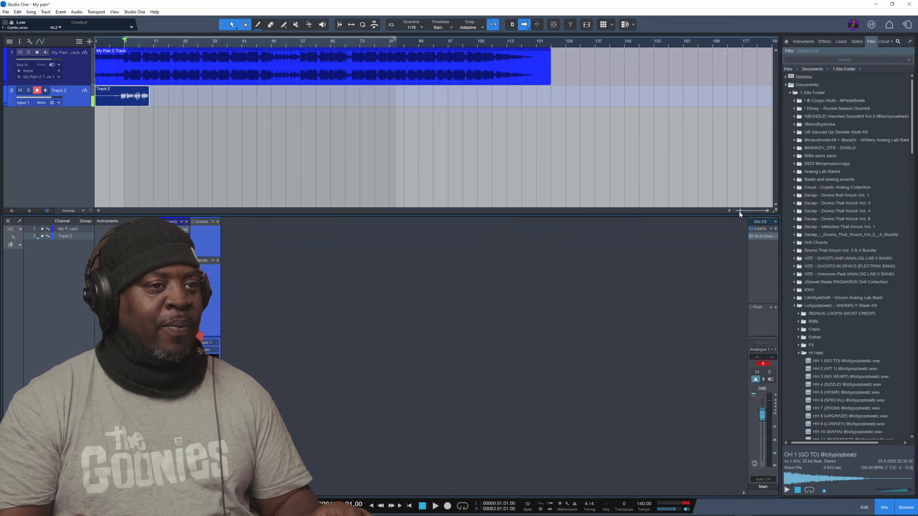
Play the take with the mix, raise Track 2's volume to about +6 dB, and mute the mix to hear the take alone
drag(739, 213, 740, 213)
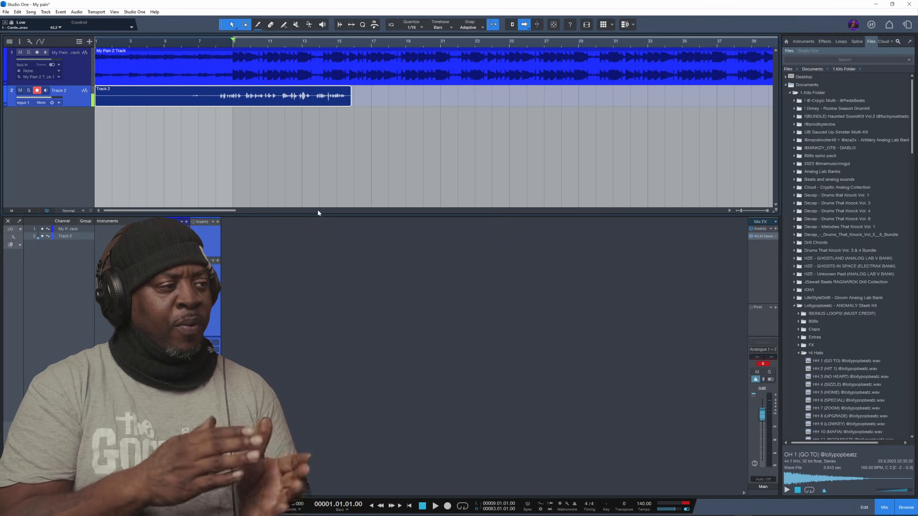
key(space)
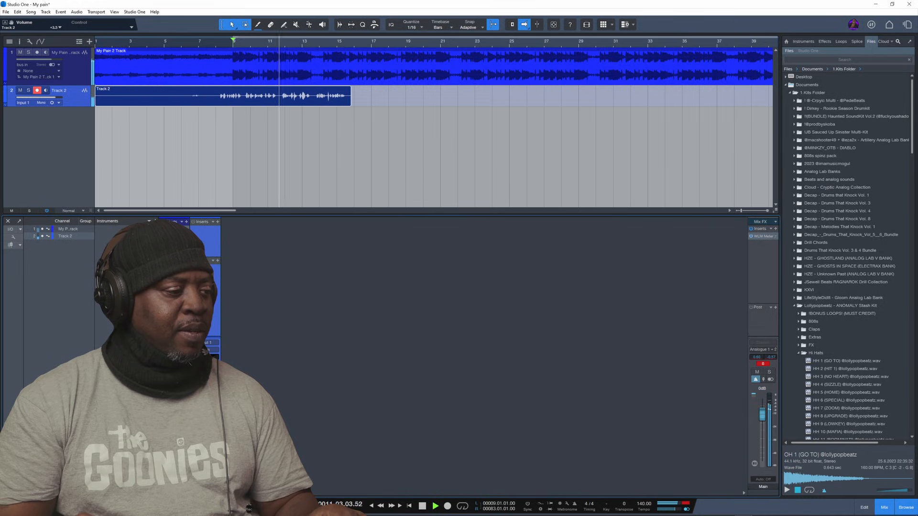
click(167, 372)
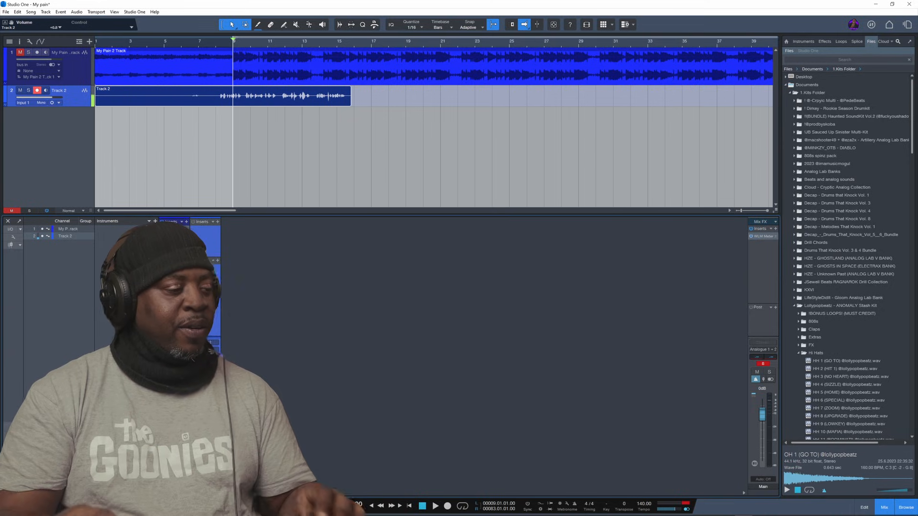
key(space)
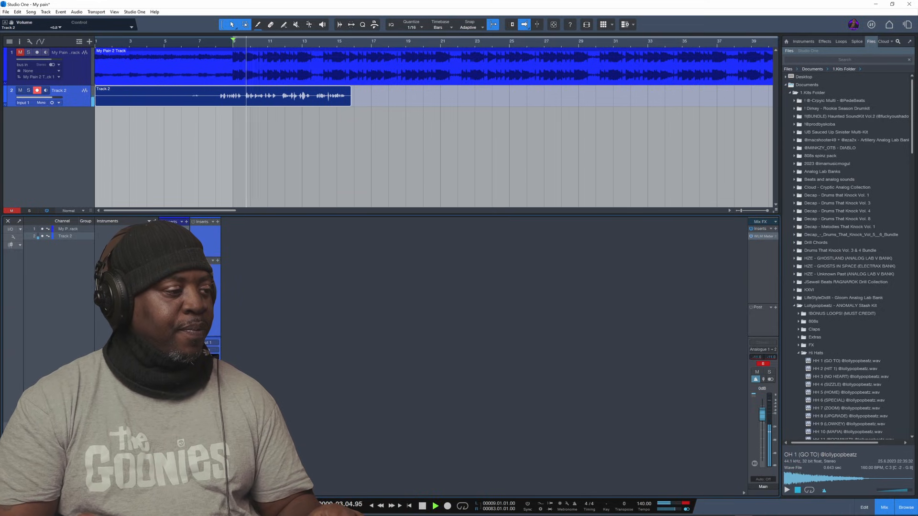
Compare the take with the mix unmuted and muted, then set Track 2's volume to +2.3 and replay it alone
click(167, 372)
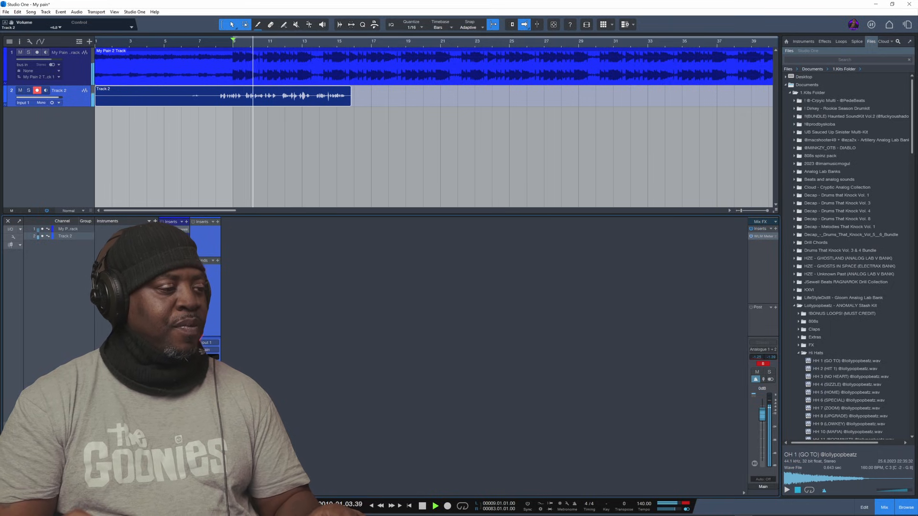
click(167, 372)
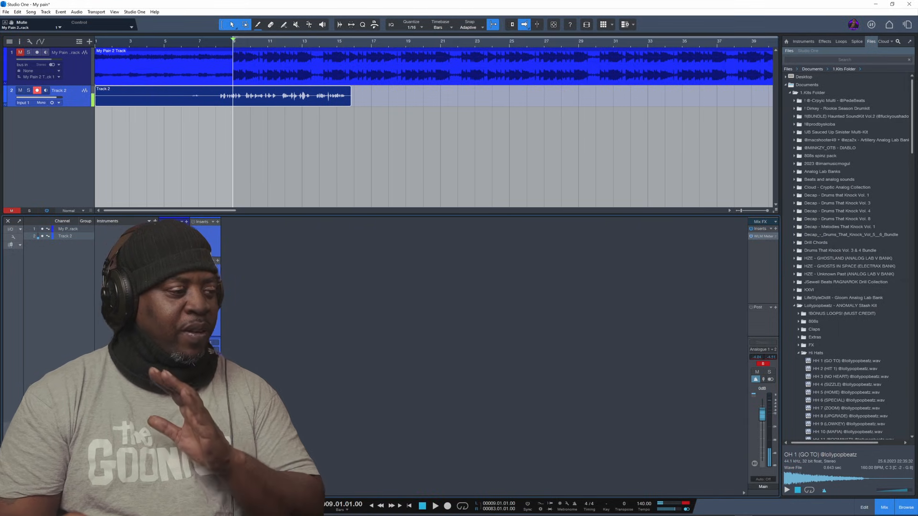
drag(204, 406, 204, 411)
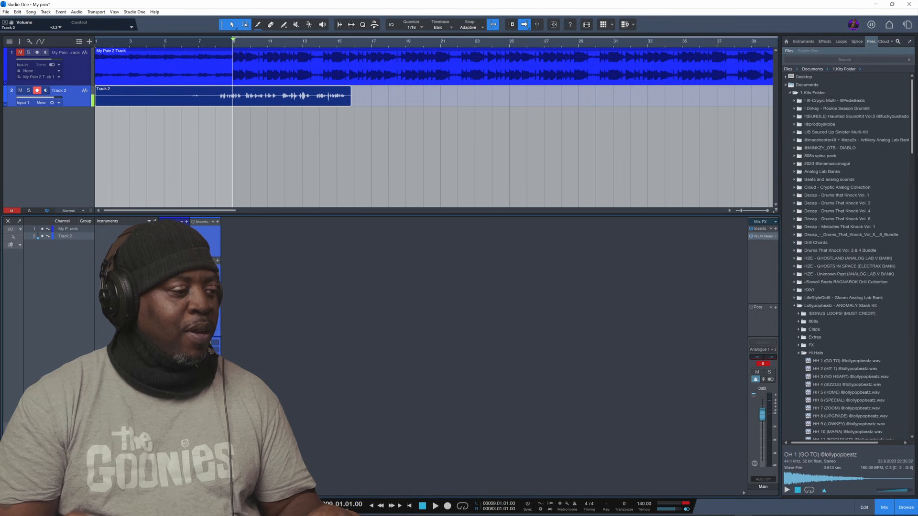
key(space)
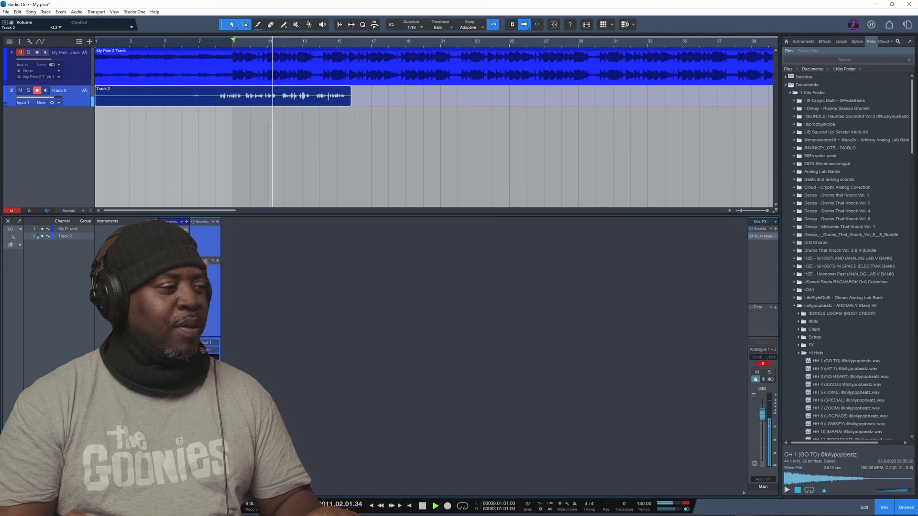
key(space)
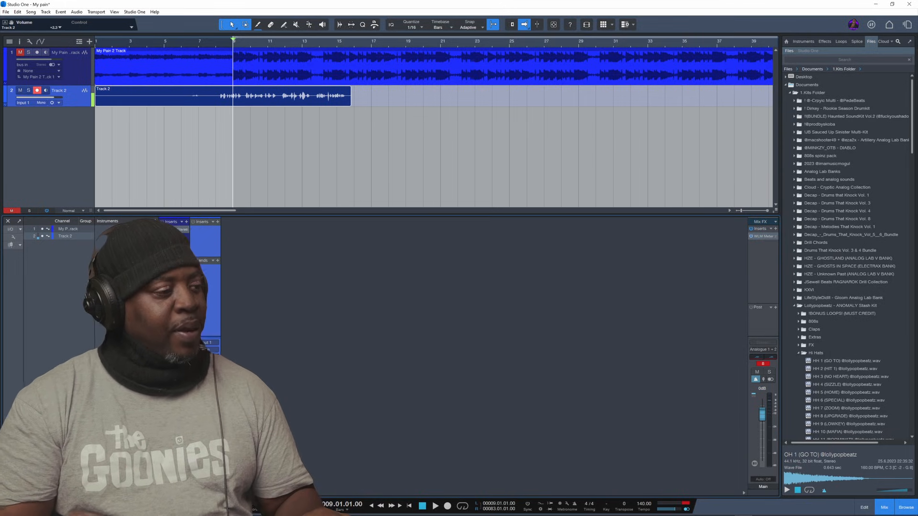
Try the VLA-2A plug-in on Track 2, then close it and remove it from the inserts
click(218, 222)
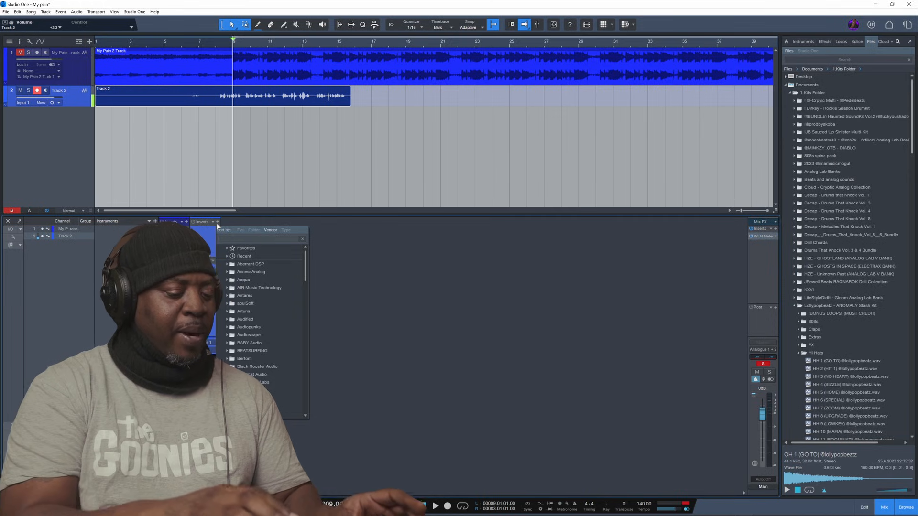
text(la2a)
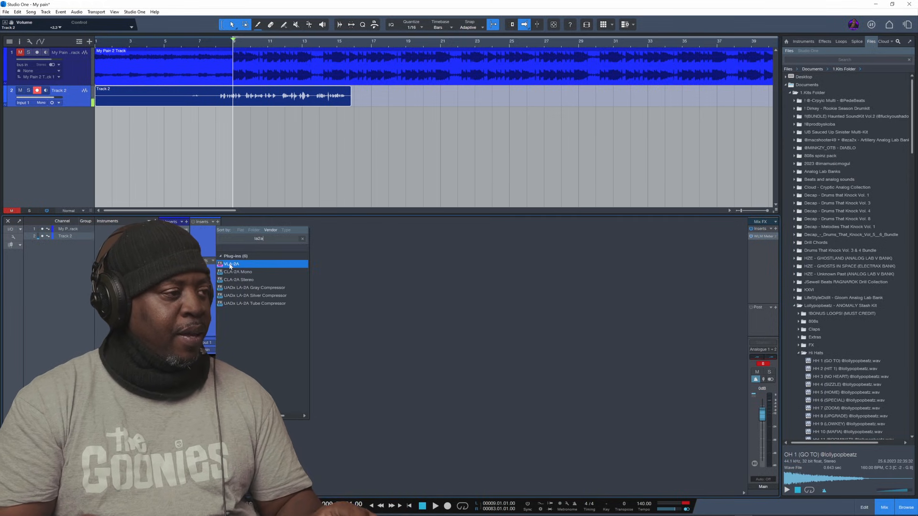
key(Return)
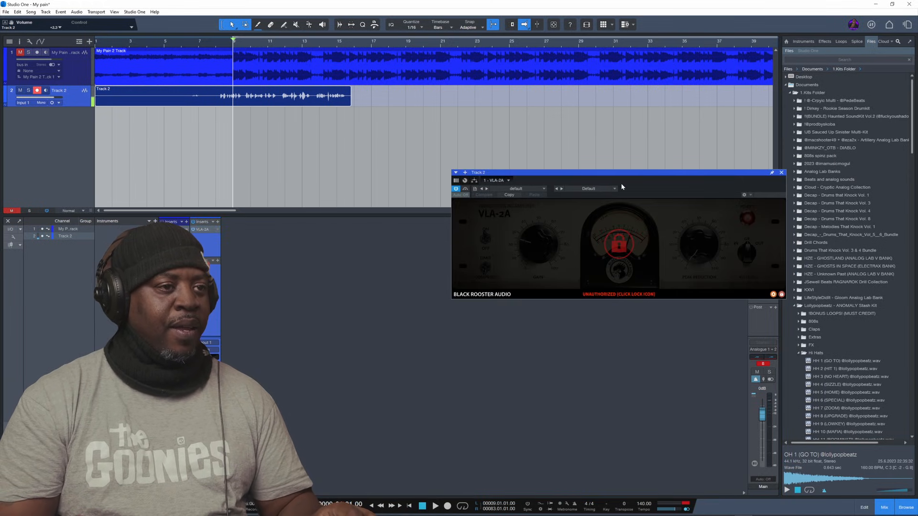
click(781, 173)
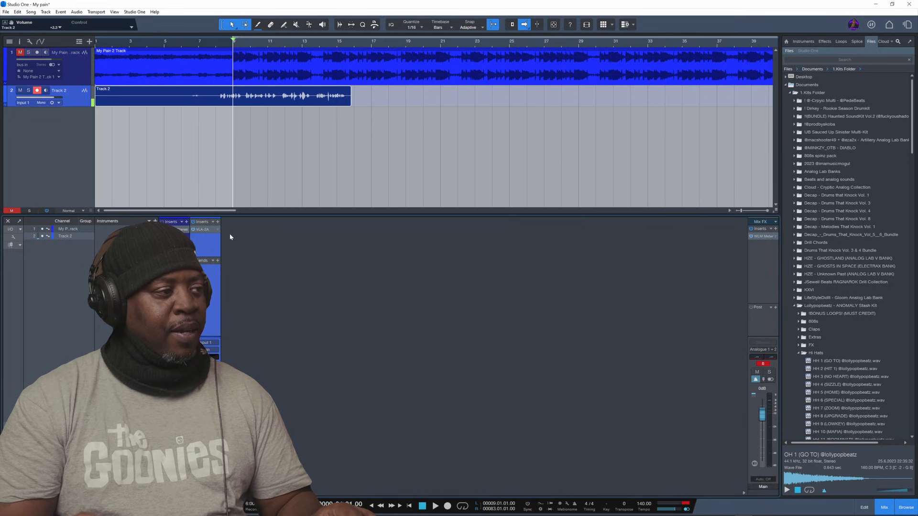
click(217, 231)
click(234, 296)
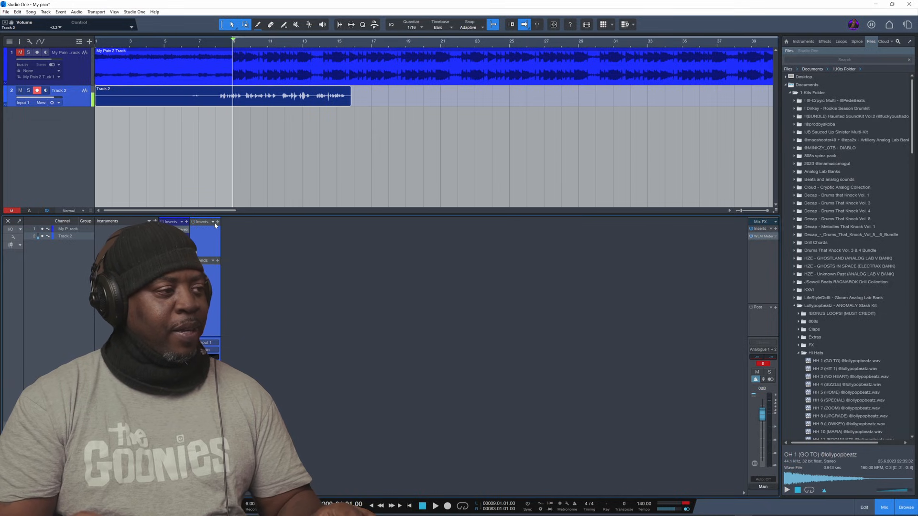
Insert the UADx LA-2A Silver Compressor on Track 2 and move its window closer to the channel strips
click(218, 222)
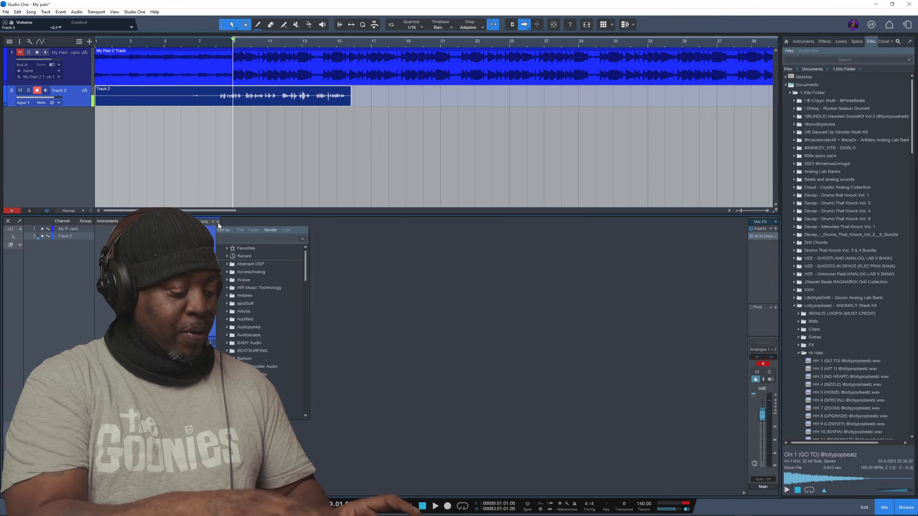
text(la2a)
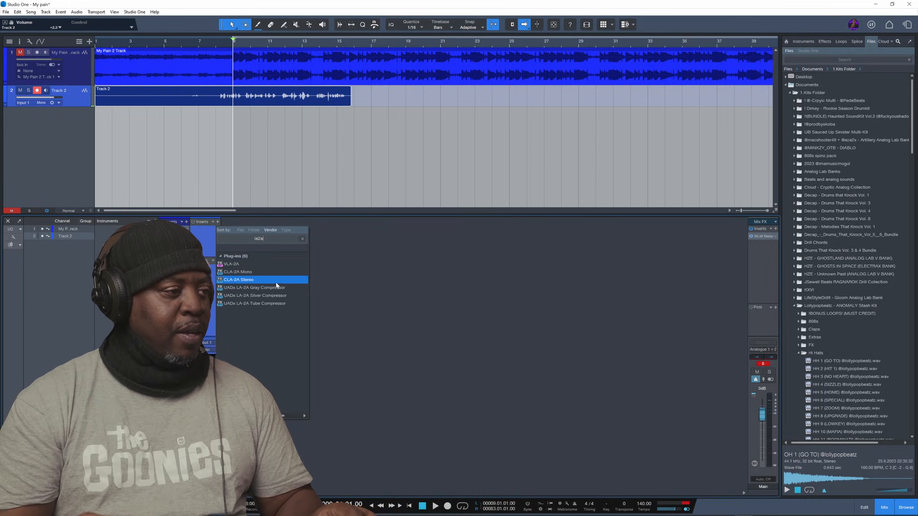
double_click(281, 295)
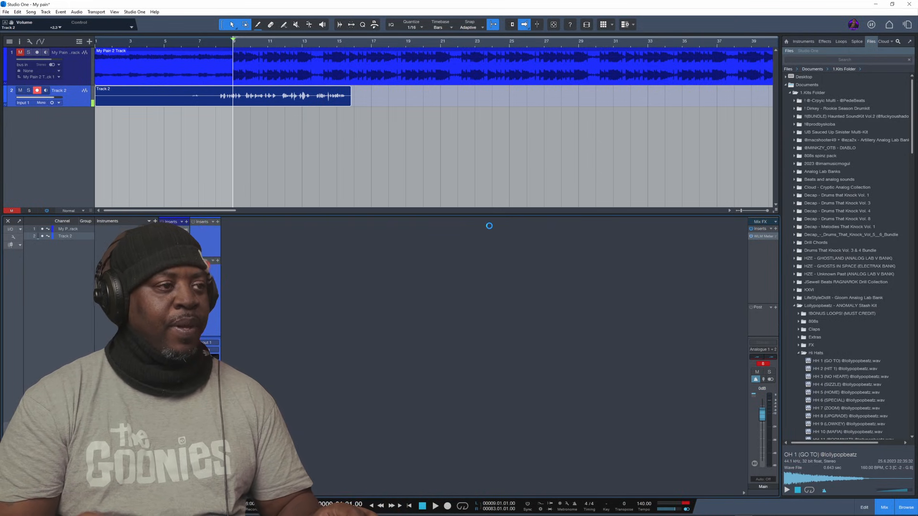
drag(634, 182, 522, 185)
Play the take, set the LA-2A's peak reduction to about 42, and unmute the mix while adjusting the compressor's gain
key(space)
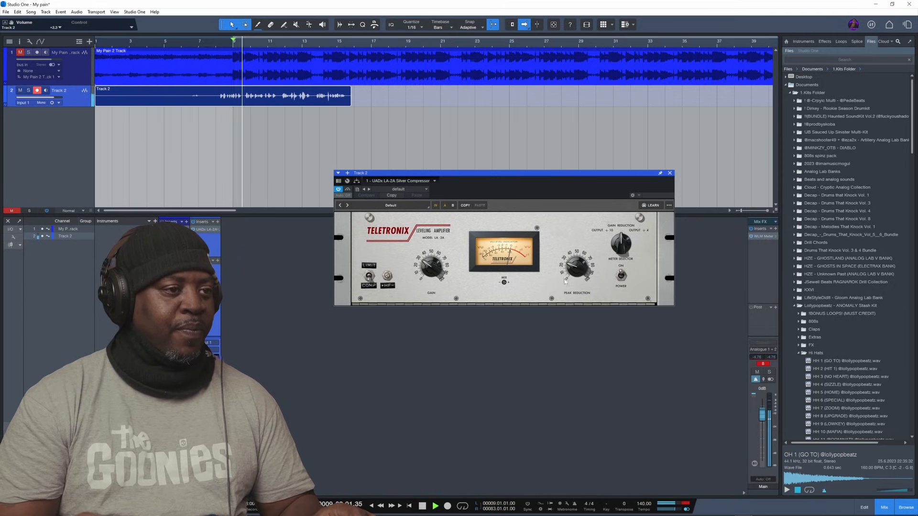
drag(578, 269, 580, 259)
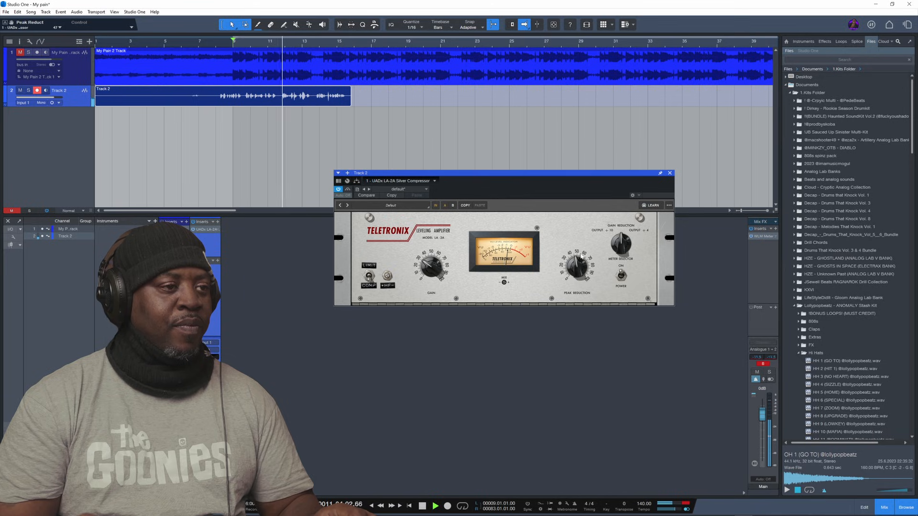
click(168, 372)
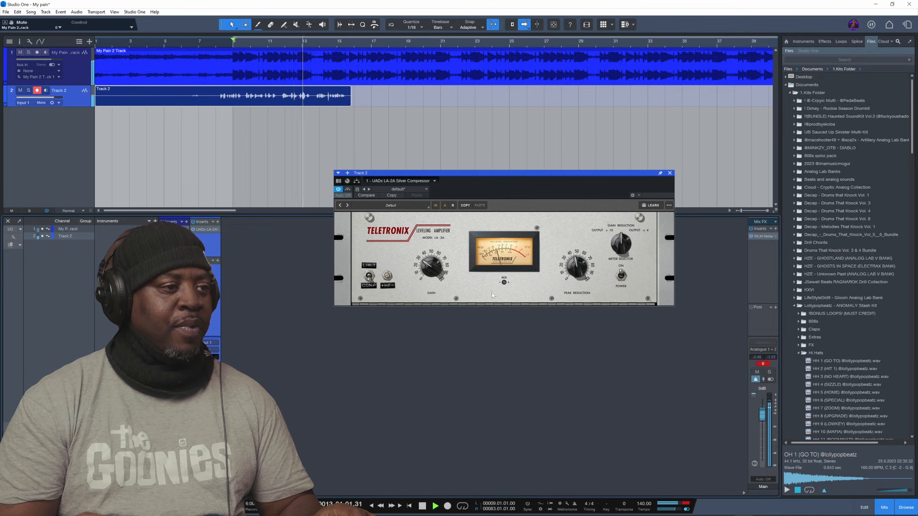
drag(432, 268, 435, 266)
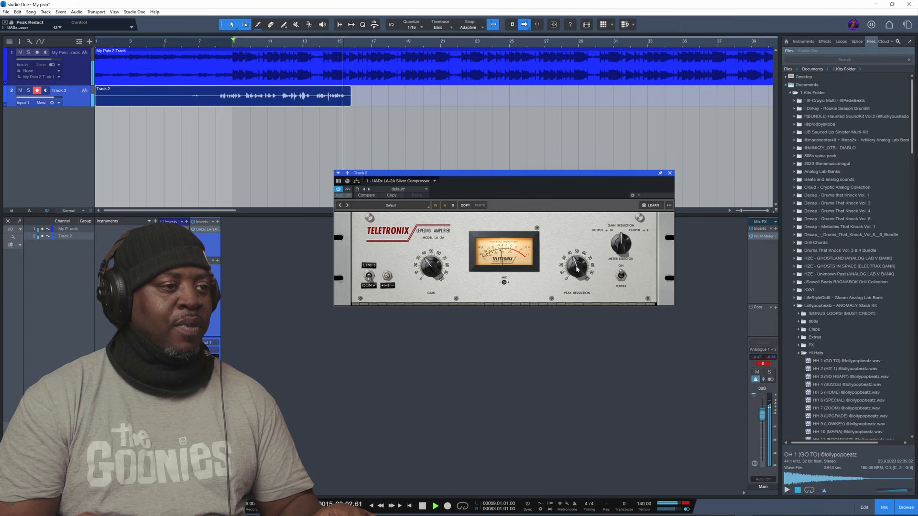
Replay the compressed take together with the mix several times and fine-tune the LA-2A's gain
key(space)
key(space)
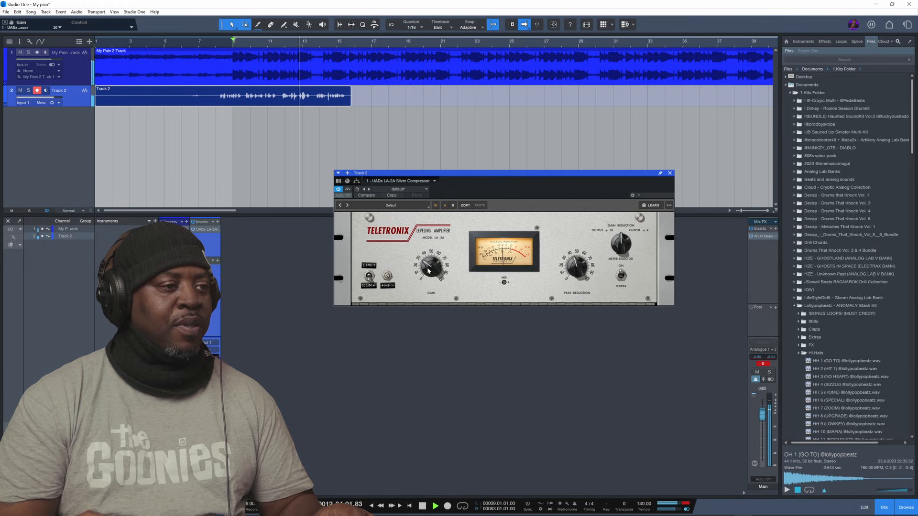
key(space)
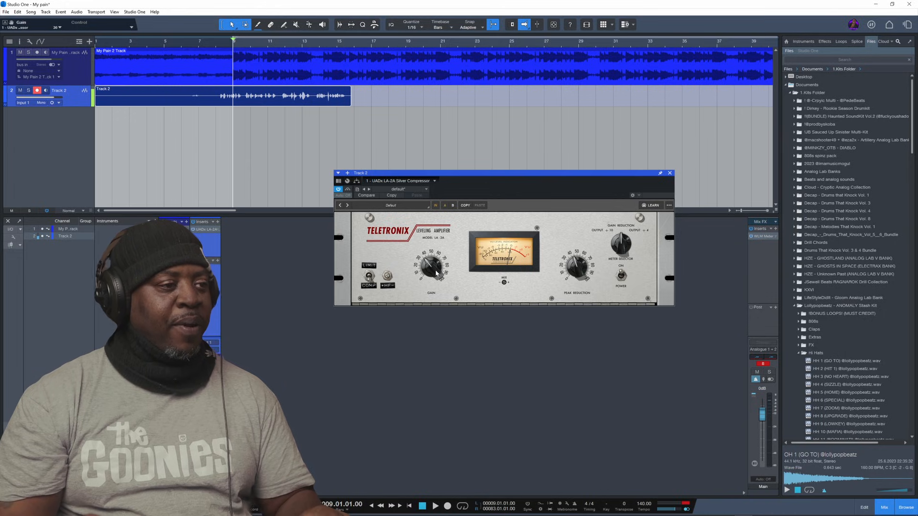
key(space)
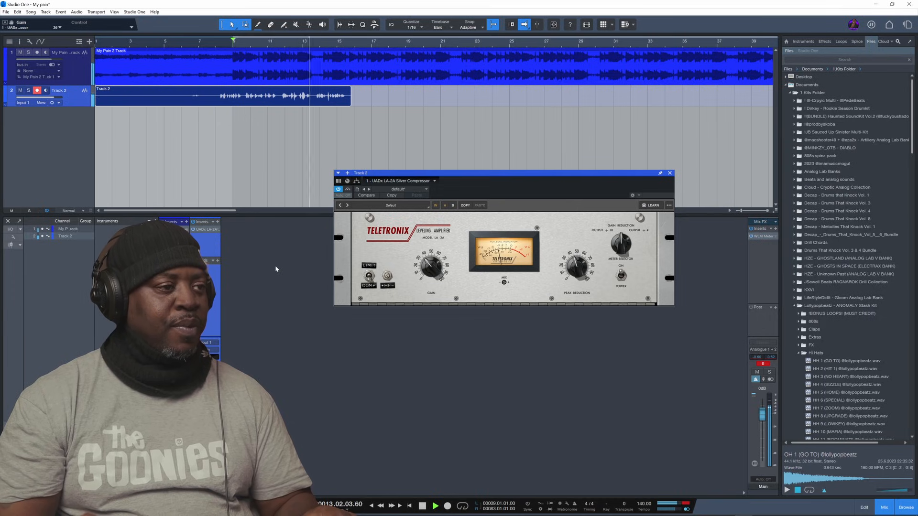
key(space)
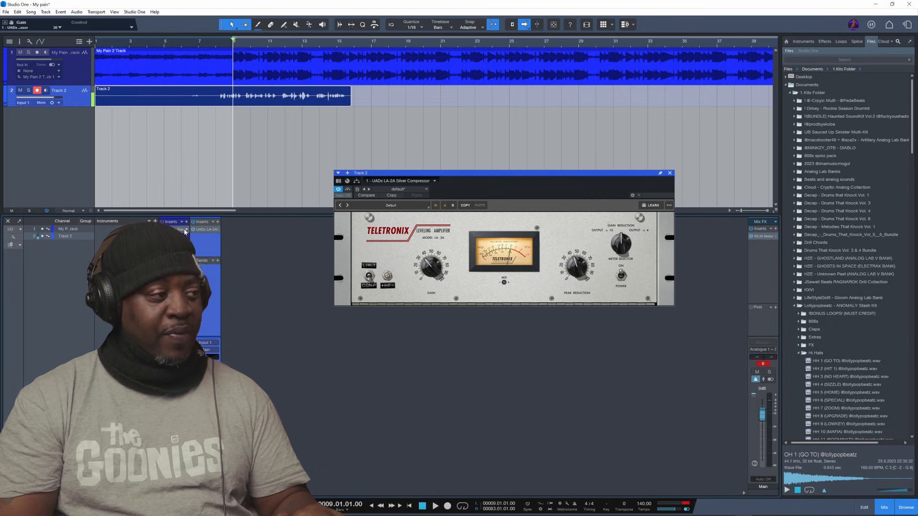
key(space)
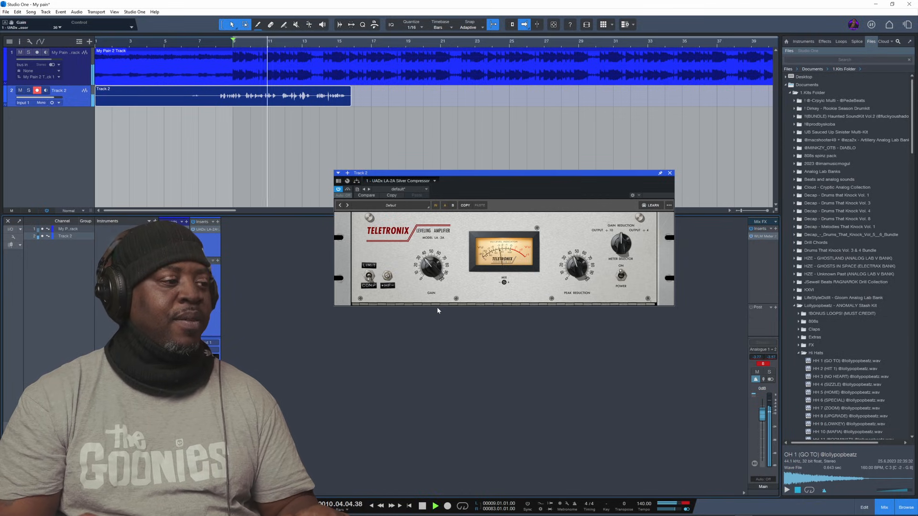
key(space)
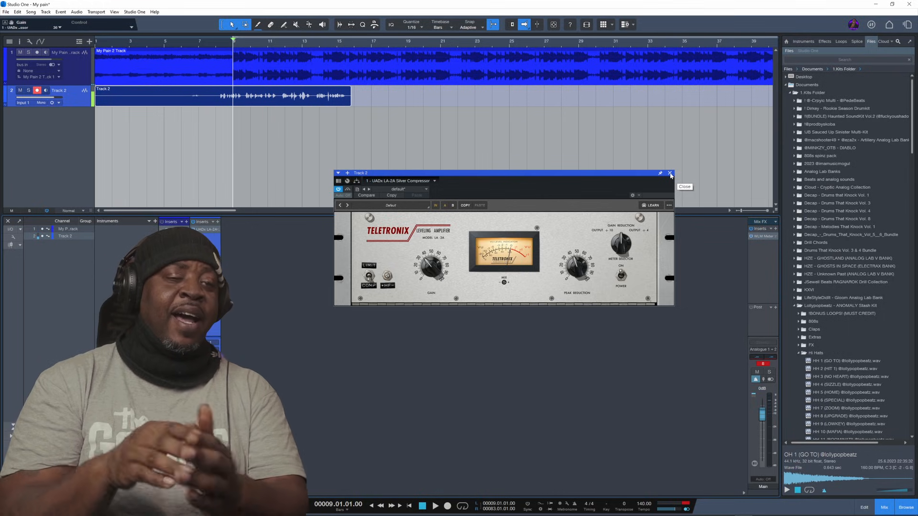
key(space)
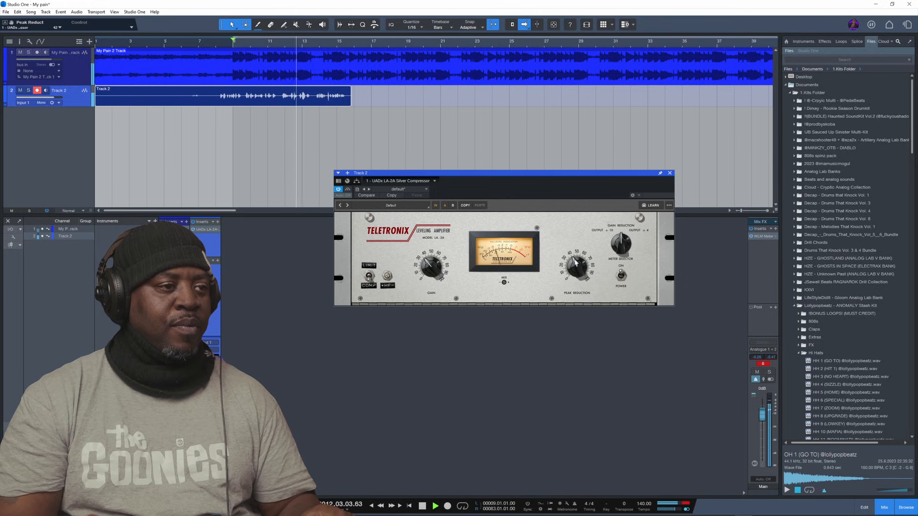
Recheck the LA-2A's peak reduction and bring Track 2's volume to about 0 dB while playing it with the mix
drag(575, 263, 574, 263)
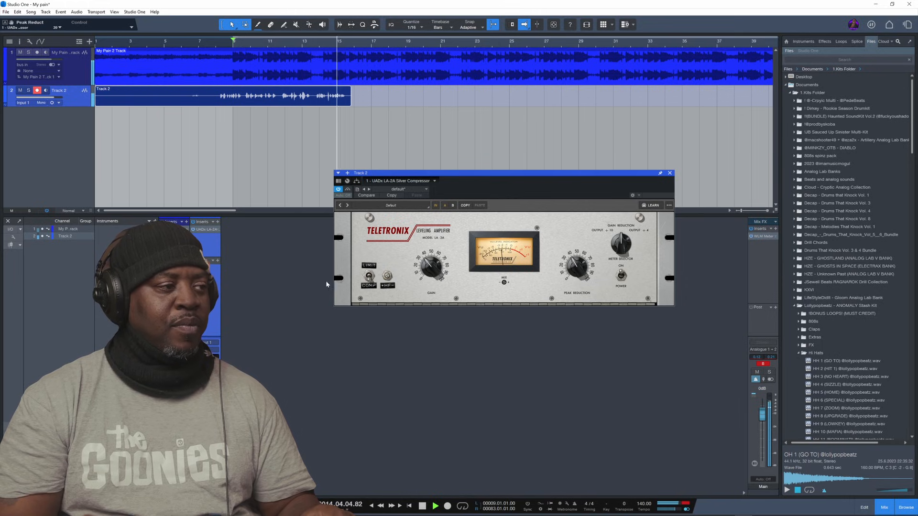
key(space)
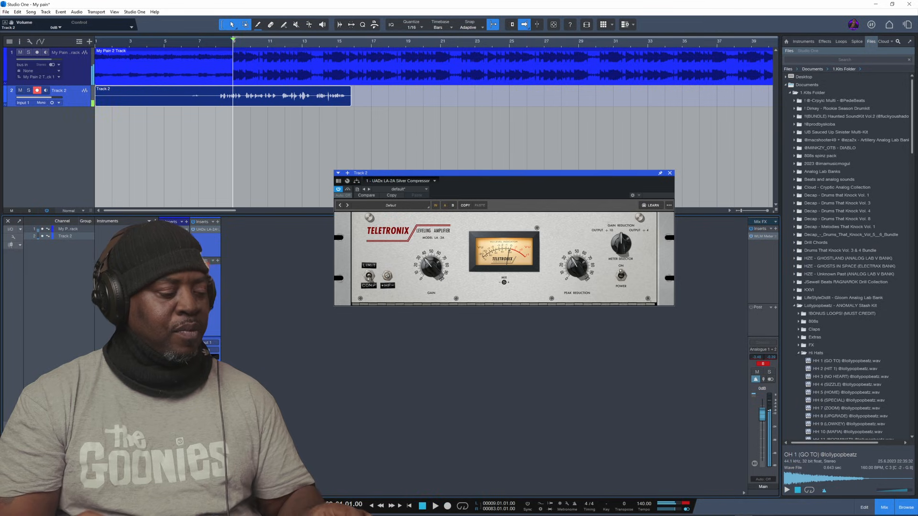
key(space)
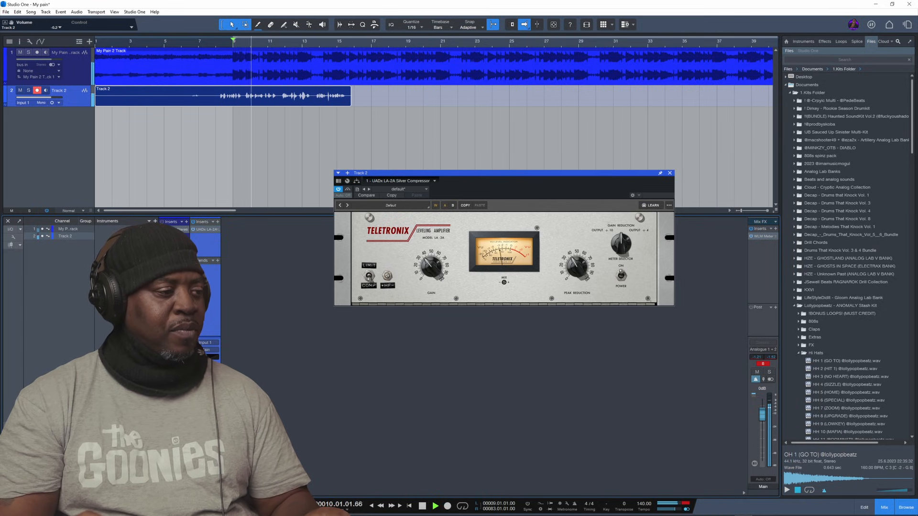
key(space)
Insert FabFilter Pro-Q 4 on Track 2 after the LA-2A compressor
click(218, 223)
text(pro)
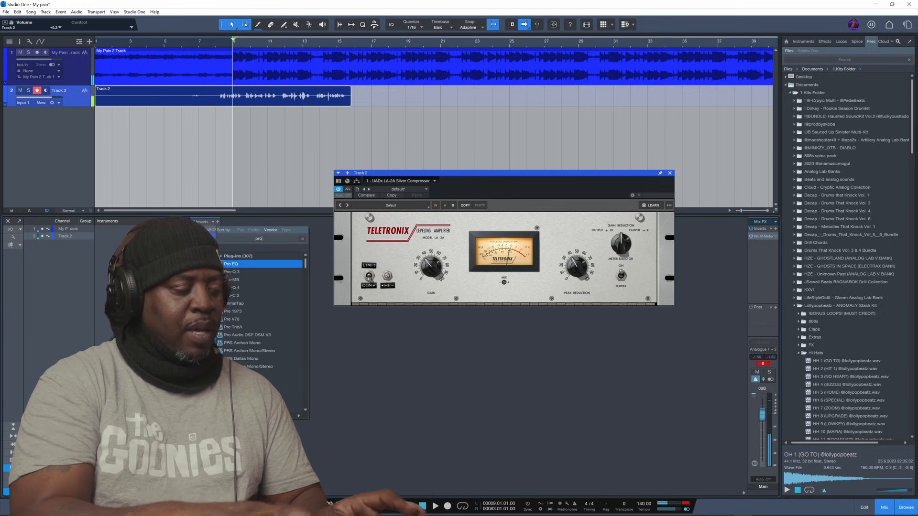
click(244, 287)
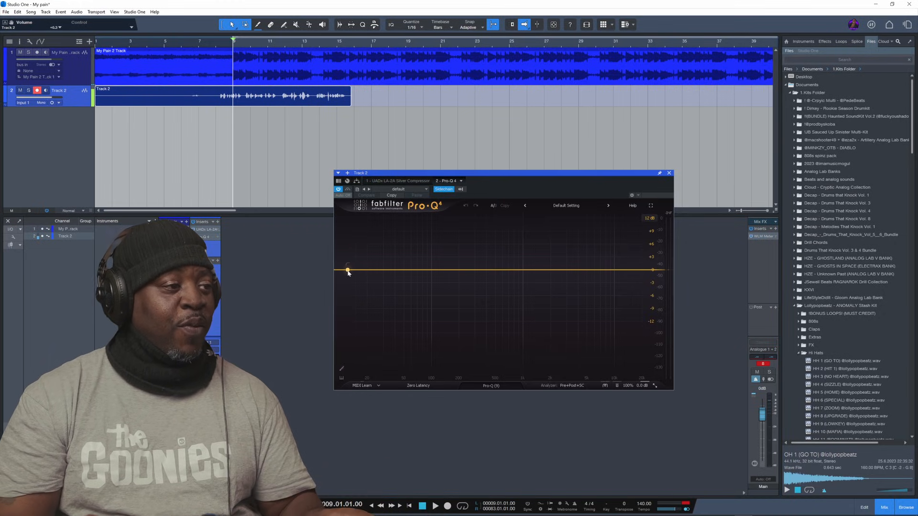
Add a 24 dB/oct low cut in Pro-Q 4 and set its frequency to about 82 Hz while playing the take
click(355, 271)
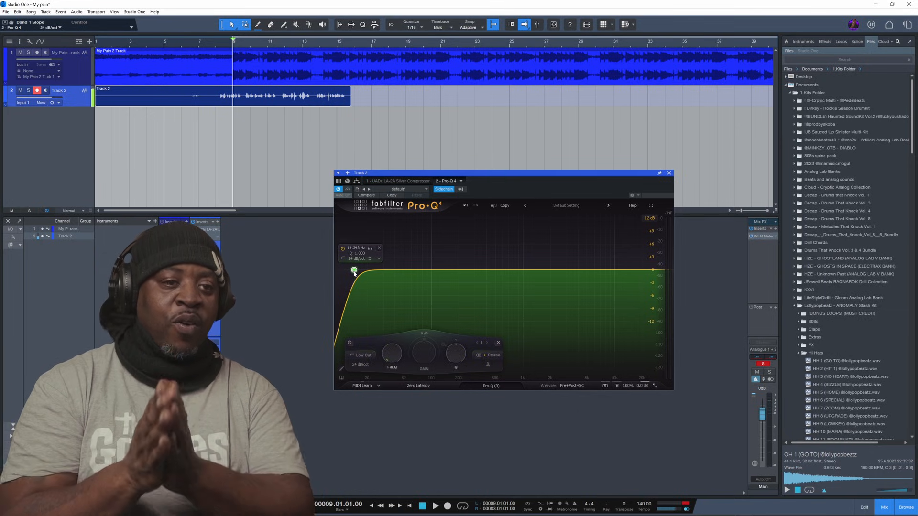
key(space)
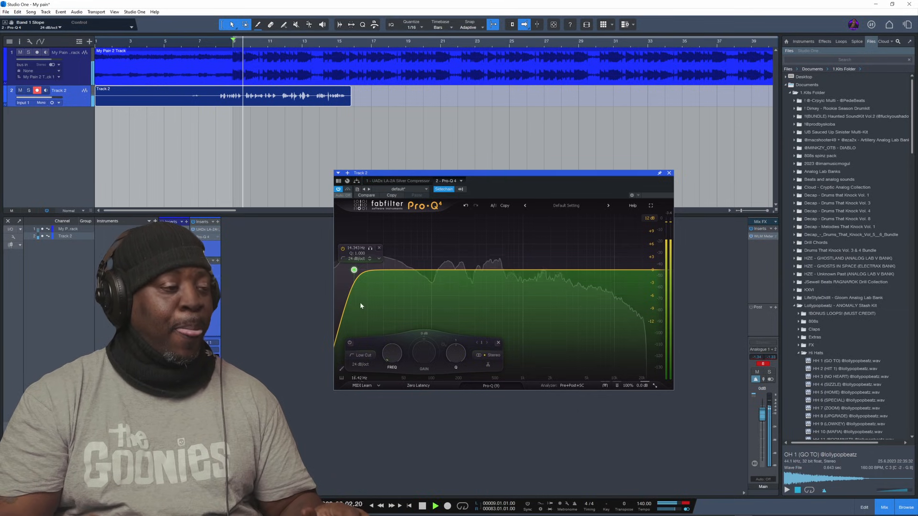
drag(392, 352, 402, 317)
mouse_move(395, 352)
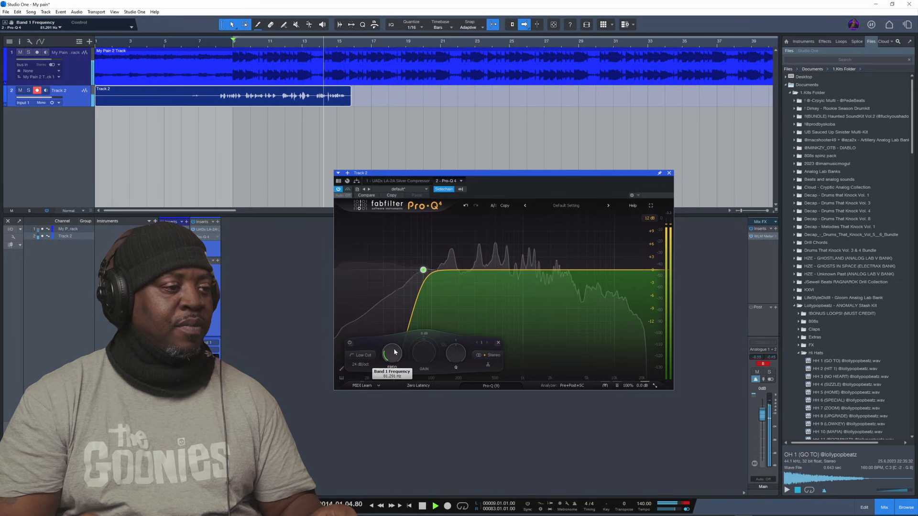
key(space)
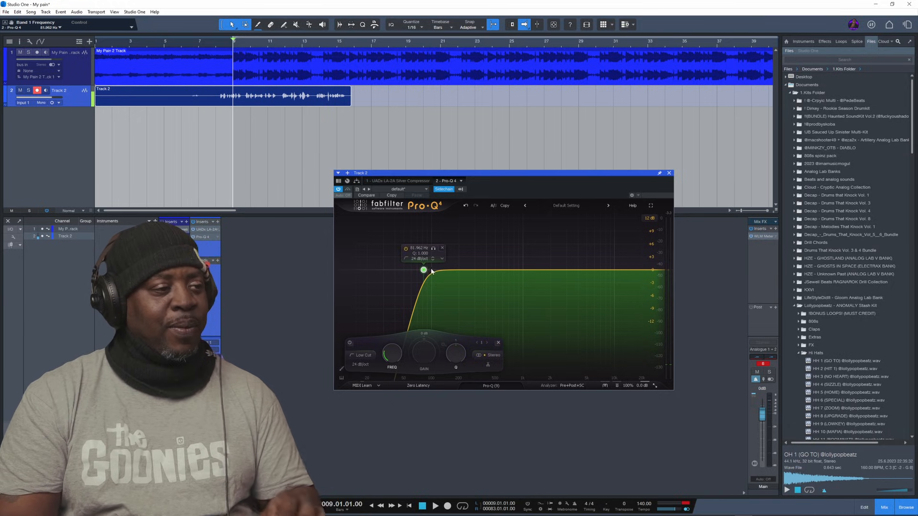
During playback, add a bell cut in Pro-Q 4 at about 201 Hz with -1.50 dB gain and a Q of about 4.2
key(space)
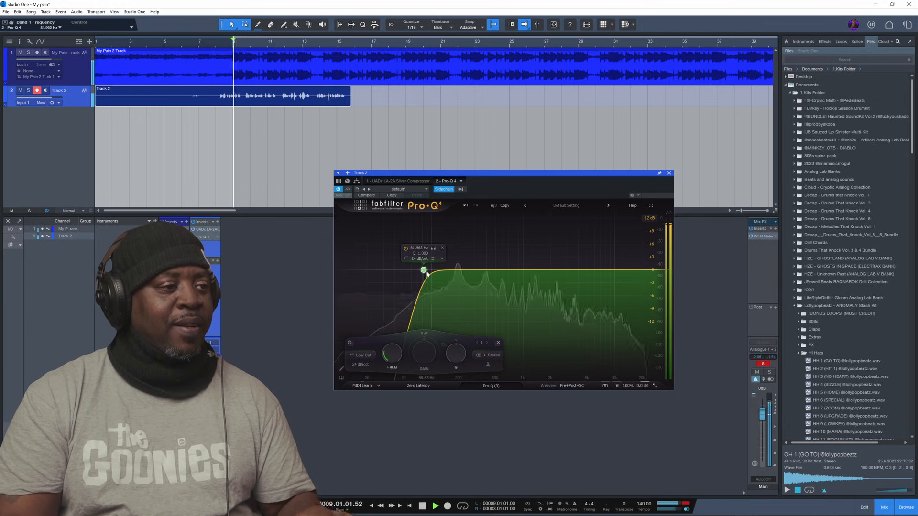
click(468, 271)
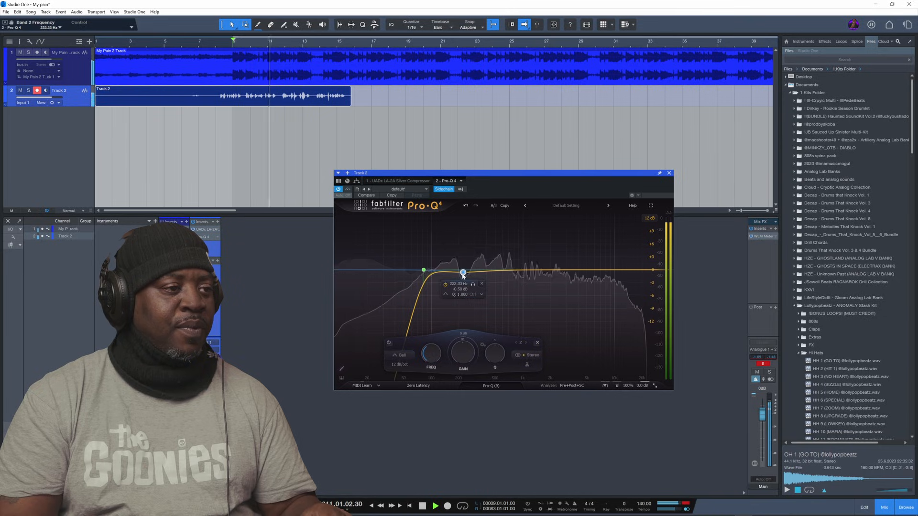
drag(463, 274, 460, 284)
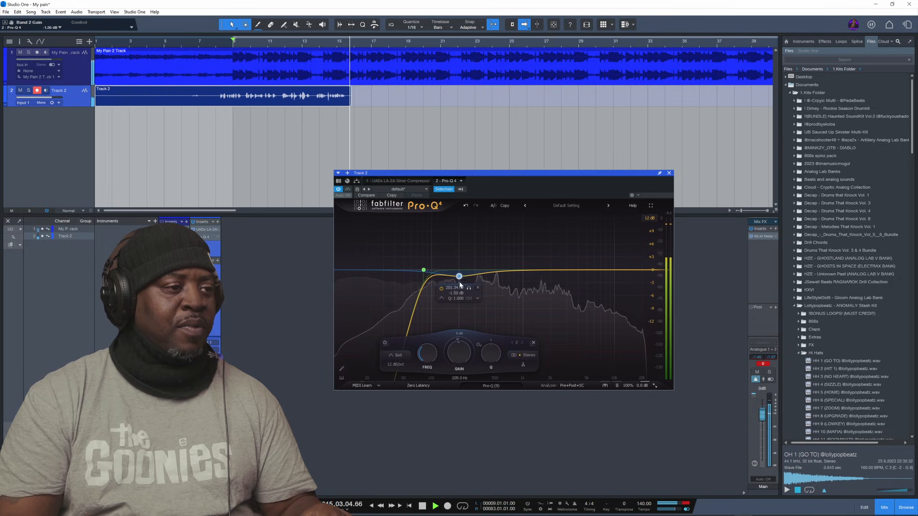
scroll(460, 276, up, 5)
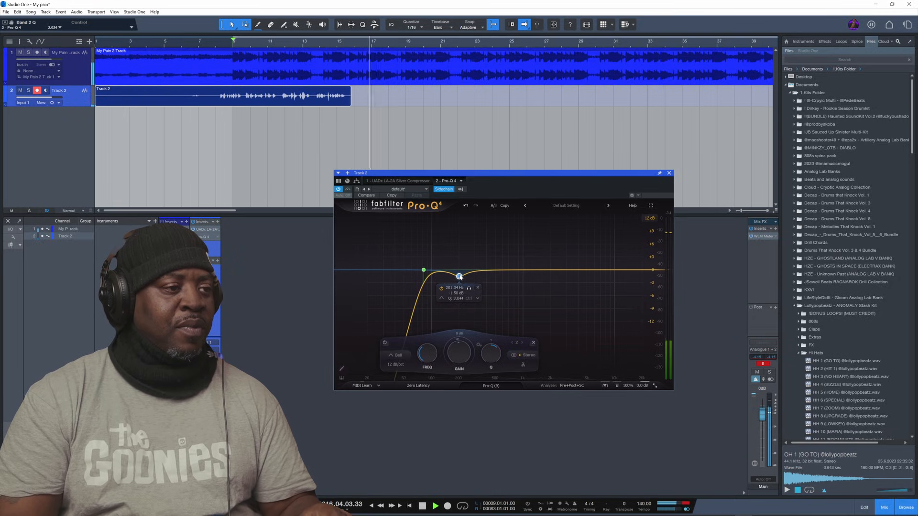
key(space)
scroll(459, 277, up, 1)
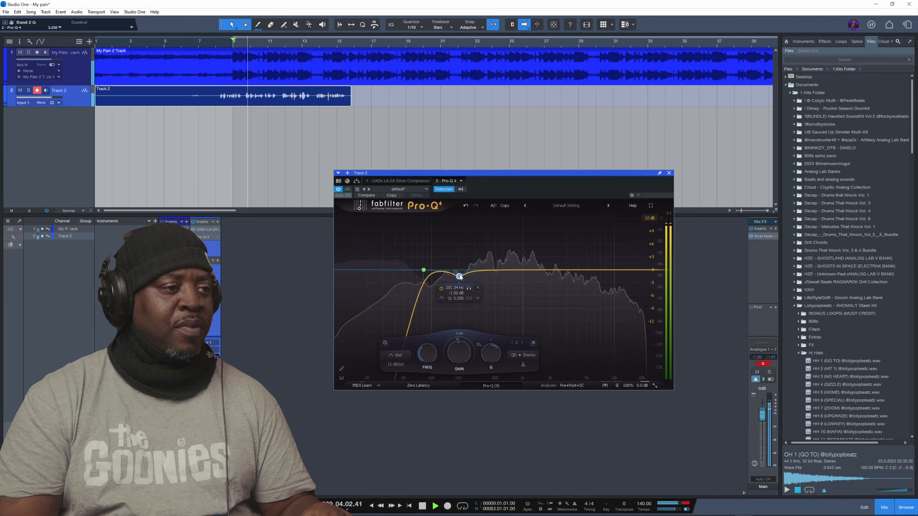
scroll(460, 276, up, 1)
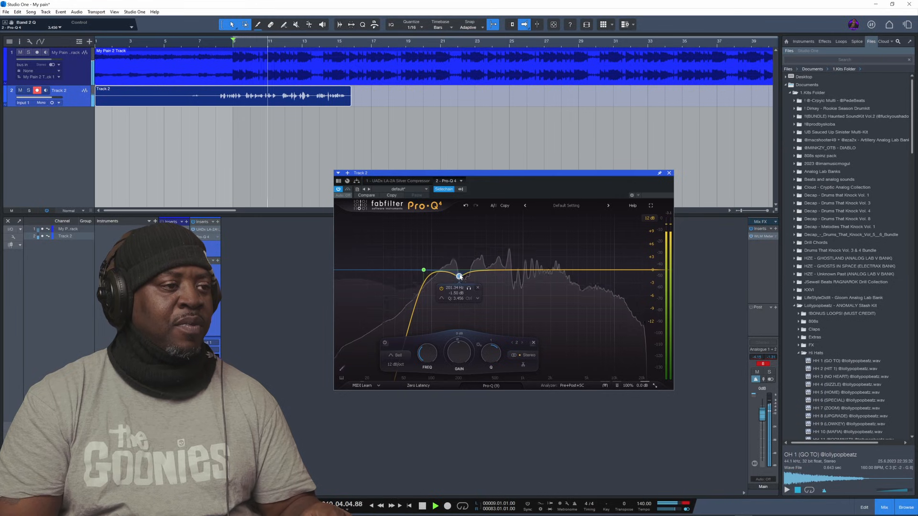
scroll(459, 277, up, 4)
Make the 201 Hz bell cut dynamic, then stop playback and close Pro-Q 4
right_click(459, 277)
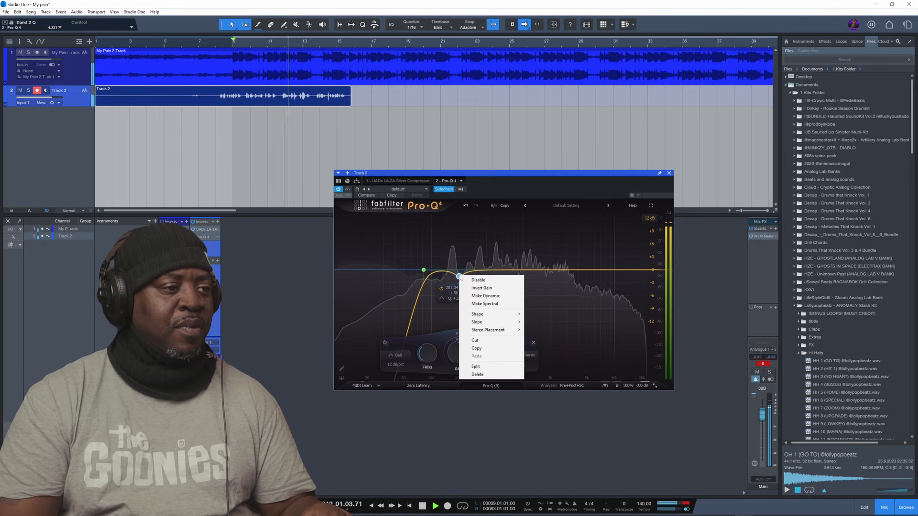
click(486, 296)
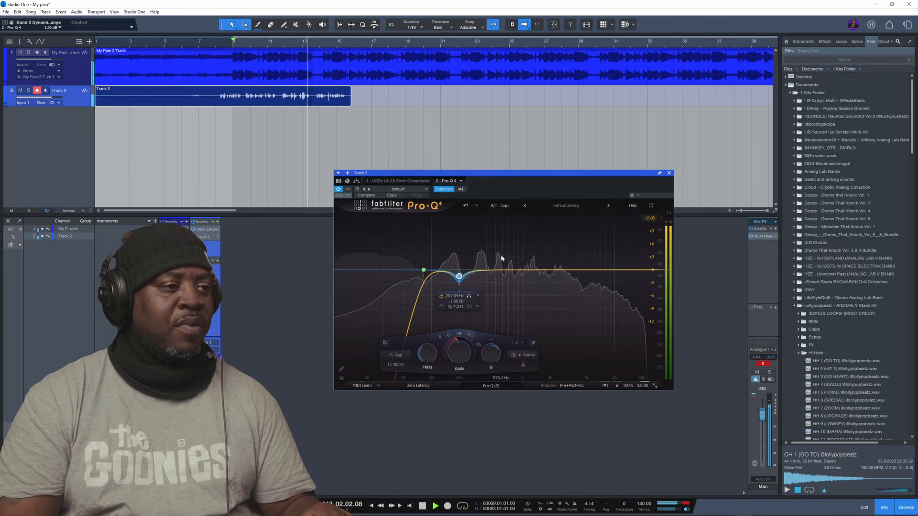
key(space)
click(669, 173)
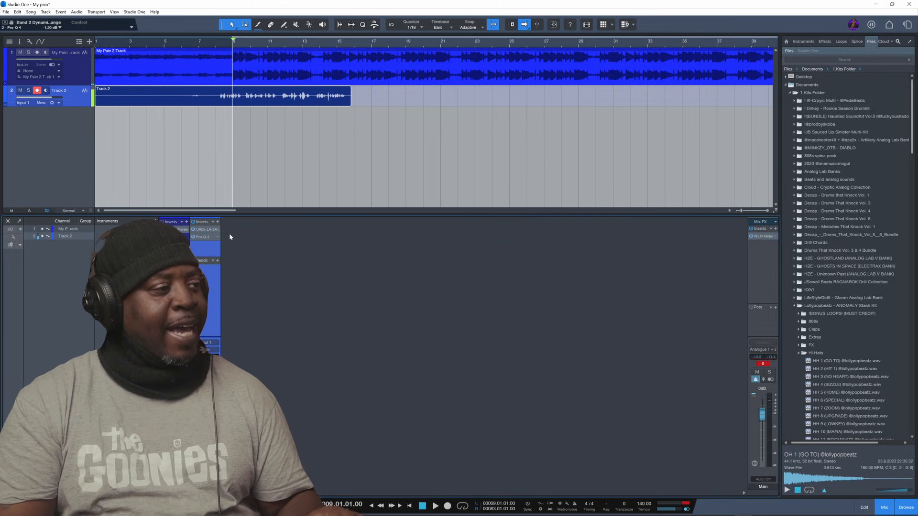
Insert The God Particle on the Main channel after the loudness meter
click(775, 229)
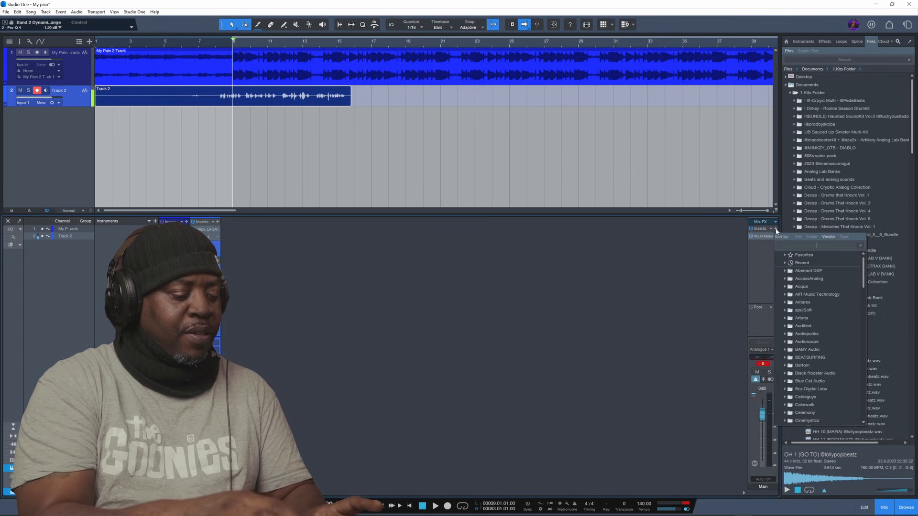
text(god)
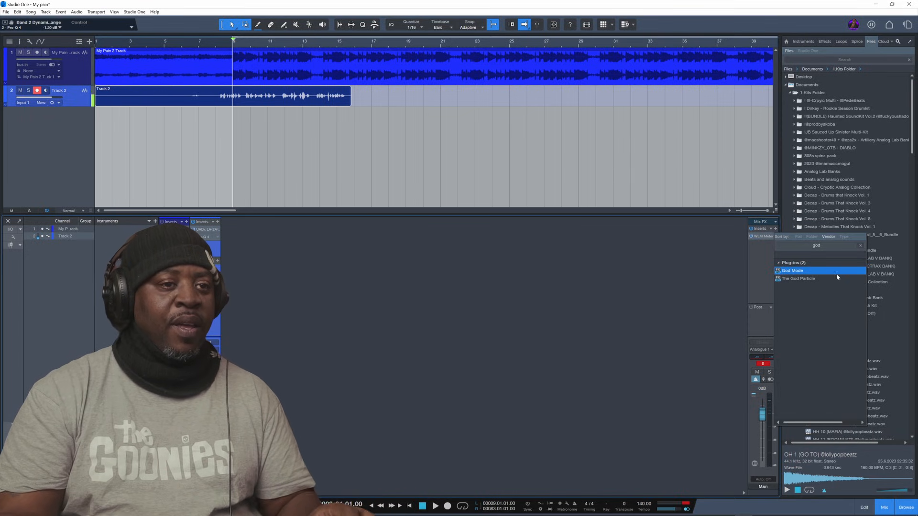
click(836, 278)
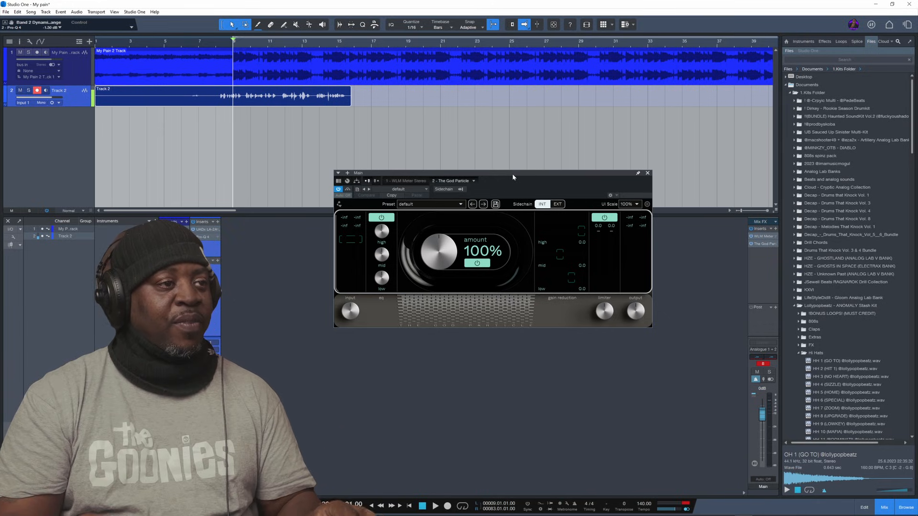
Play the mix through The God Particle on the Main channel at its default 100% amount, and mute Track 2
drag(513, 174, 535, 195)
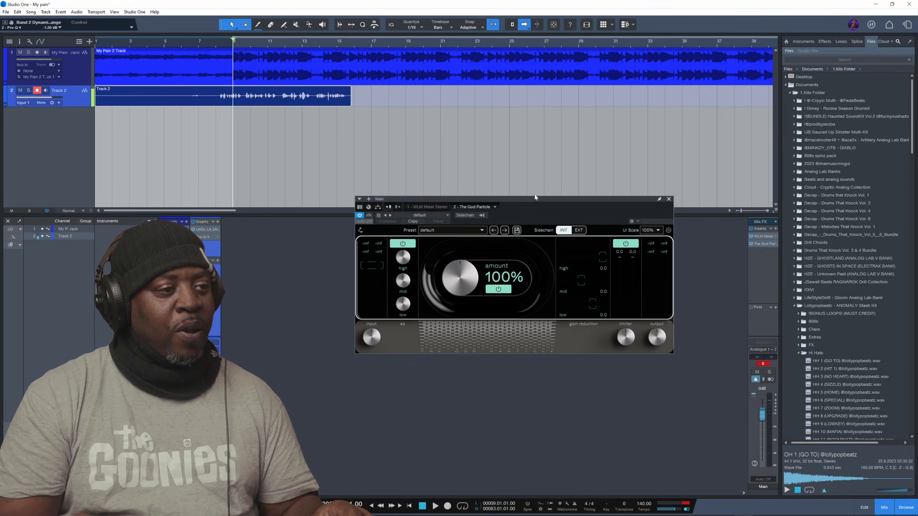
key(space)
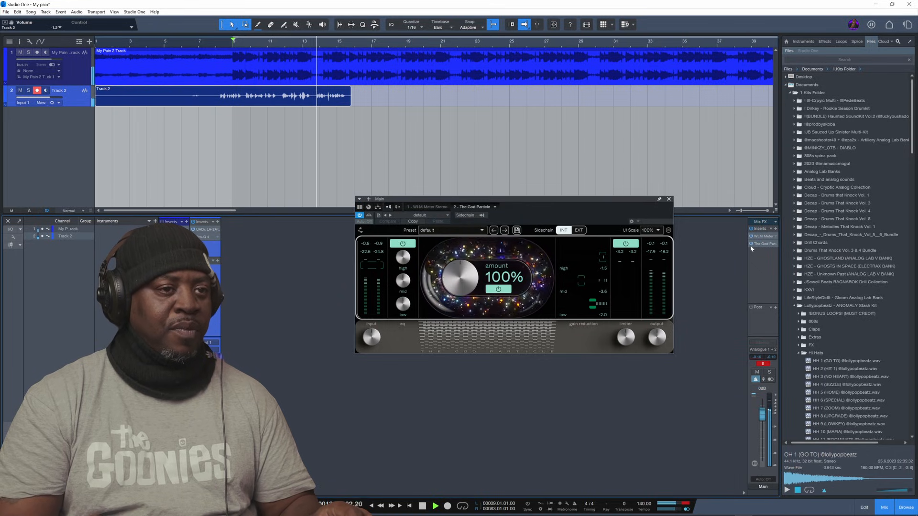
key(m)
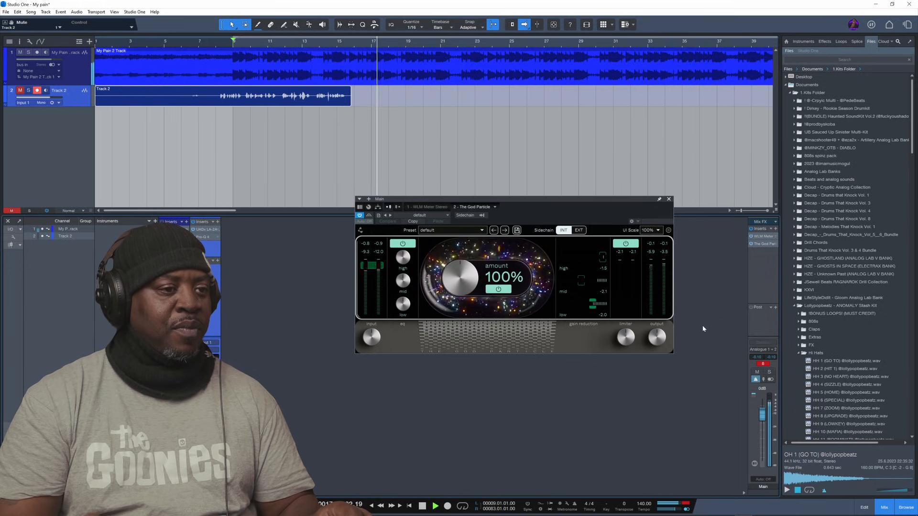
Compare the backing track with The God Particle's limiter bypassed and enabled, then stop playback and close the plugin
click(626, 244)
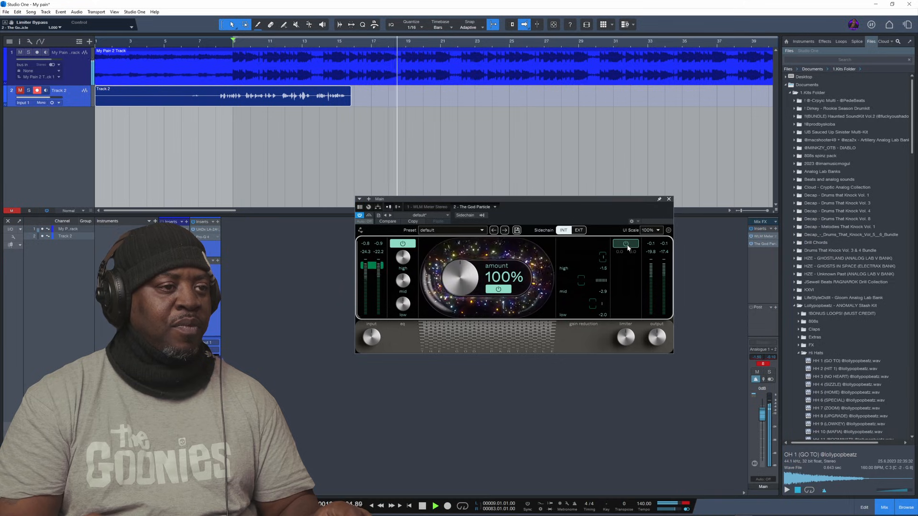
click(626, 244)
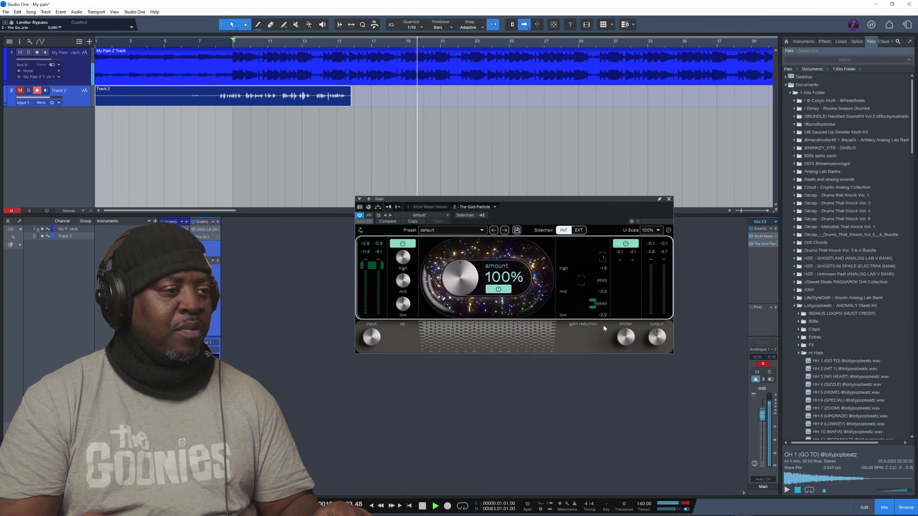
key(space)
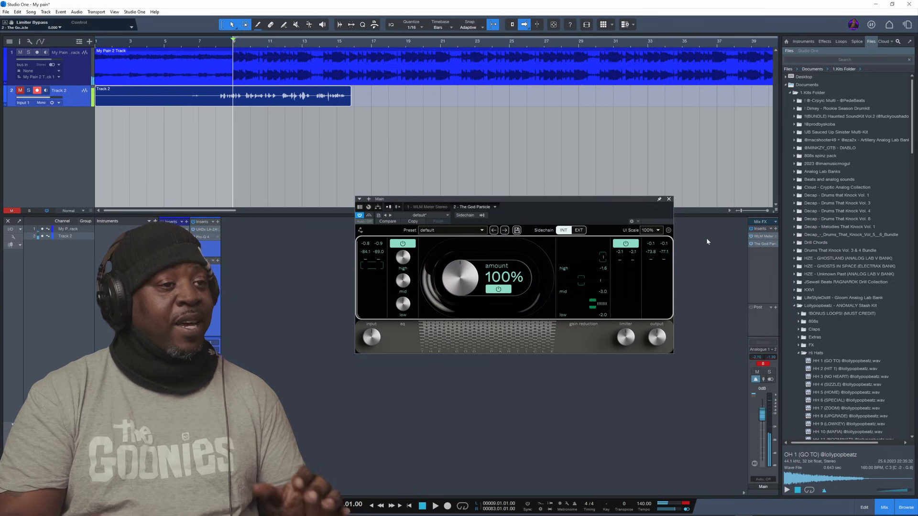
click(668, 199)
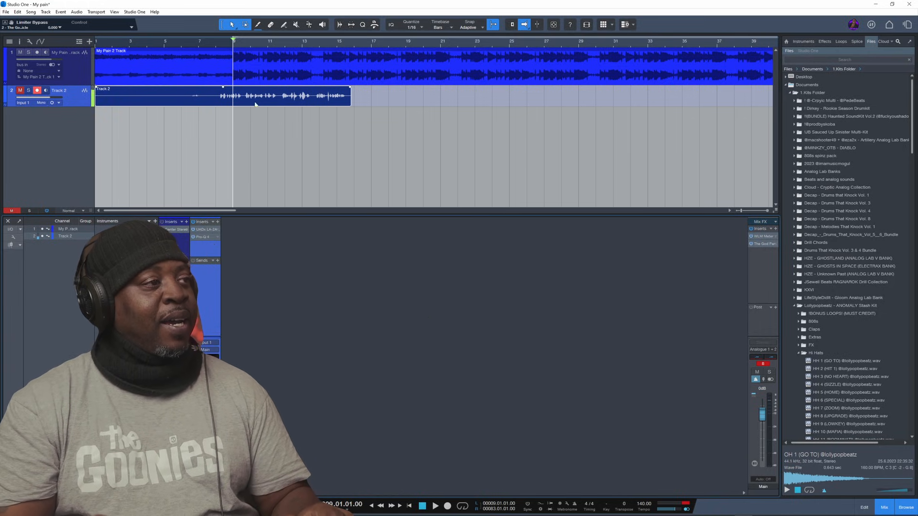
Move the playback start marker back to about bar 8, where the louder part of Track 2's take begins
drag(233, 43, 255, 61)
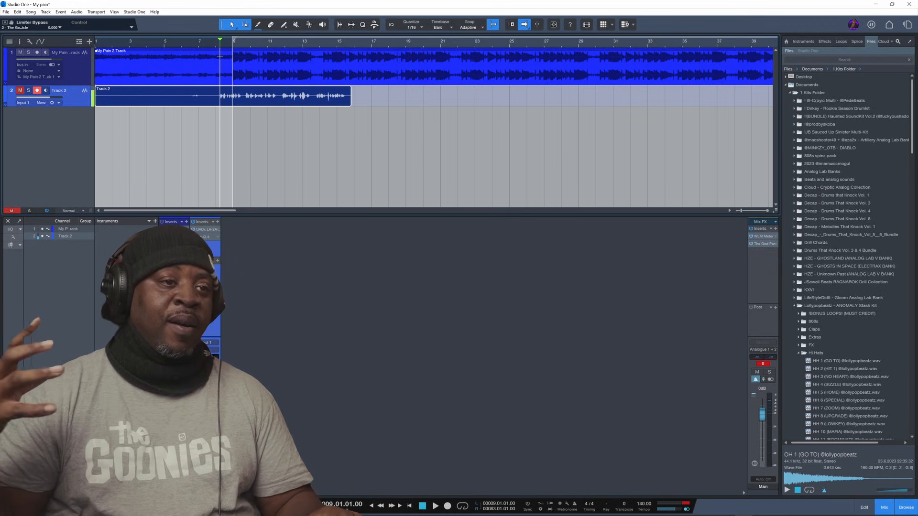
click(186, 222)
click(385, 248)
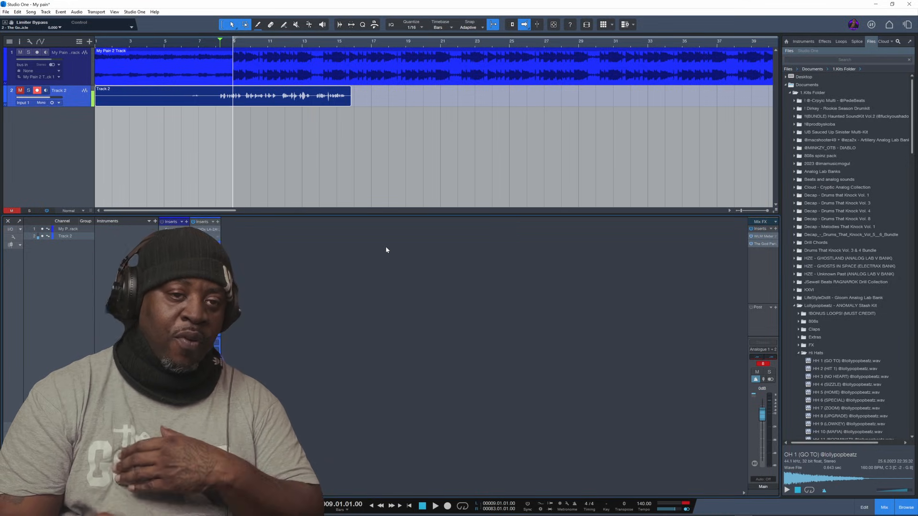